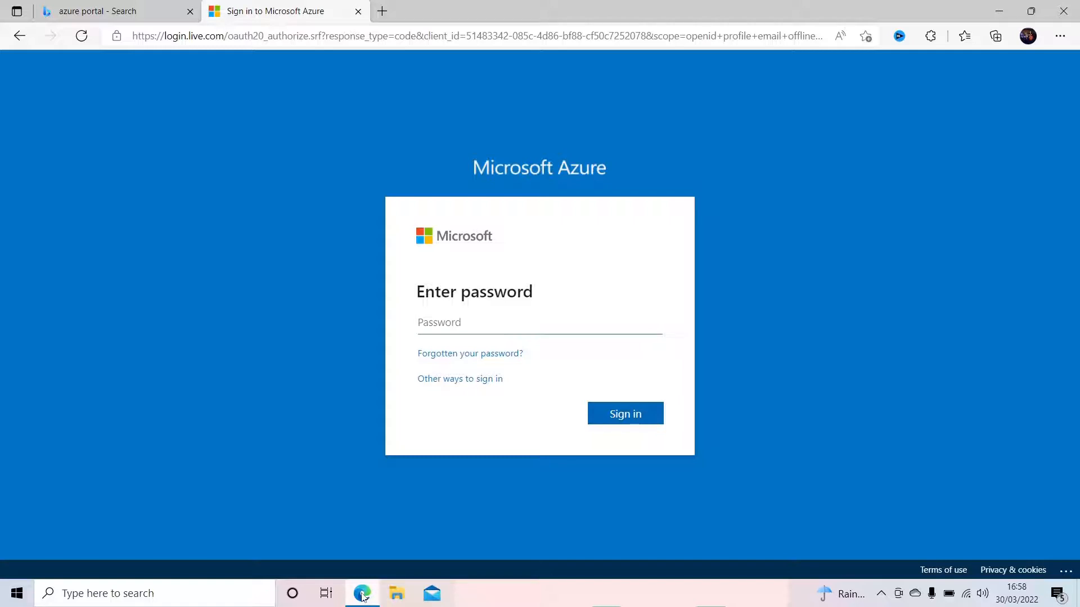
- Enter the Microsoft account password and sign in to the Azure portal
text(********)
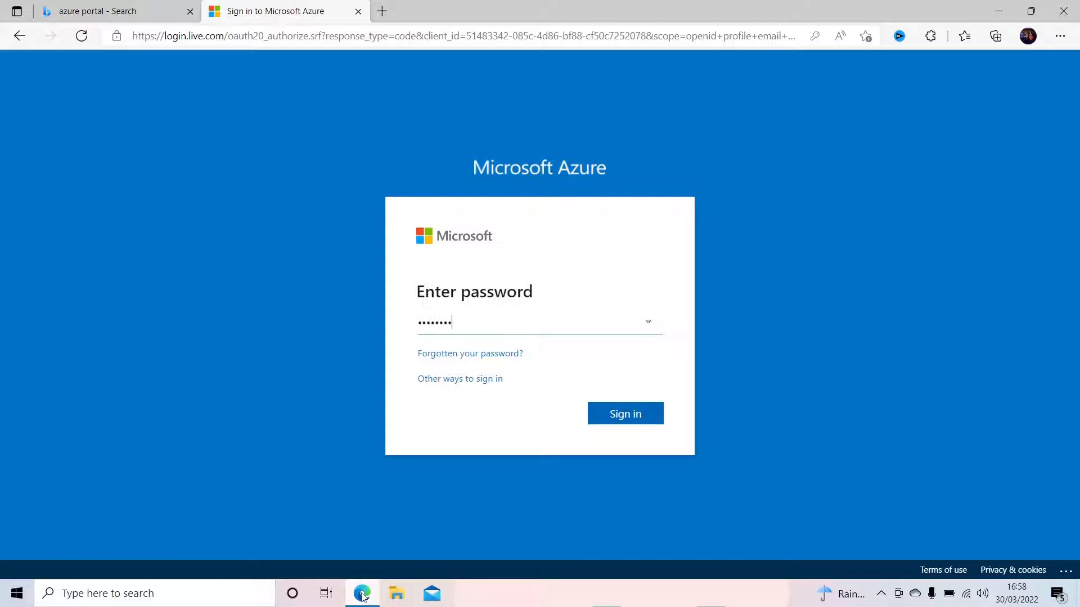
text(**)
key(Return)
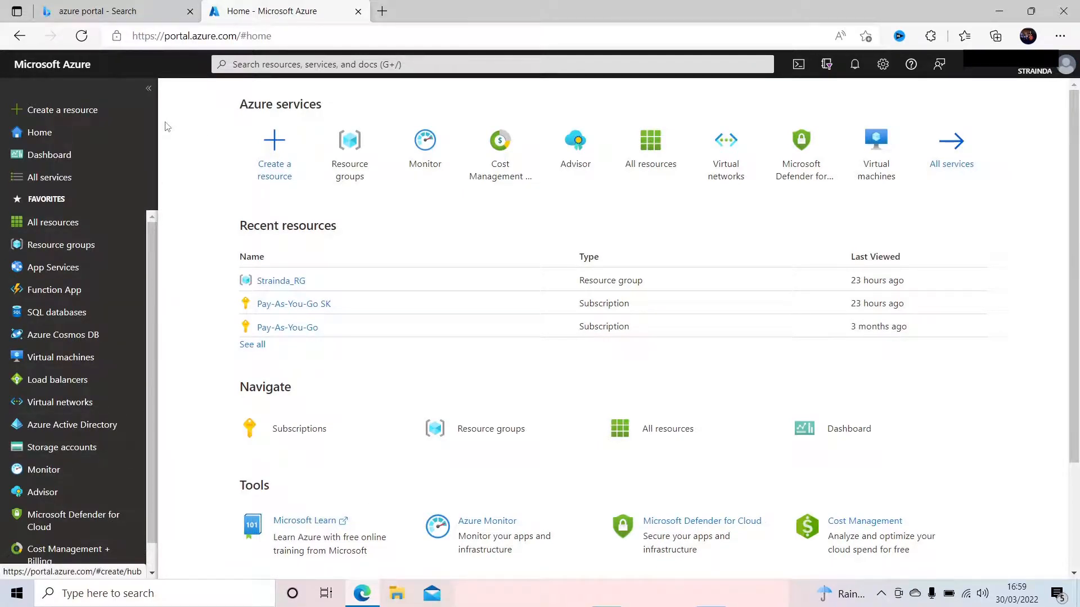
- Search the resource marketplace for "virtual machine" and start creating the Microsoft Virtual machine resource
click(89, 112)
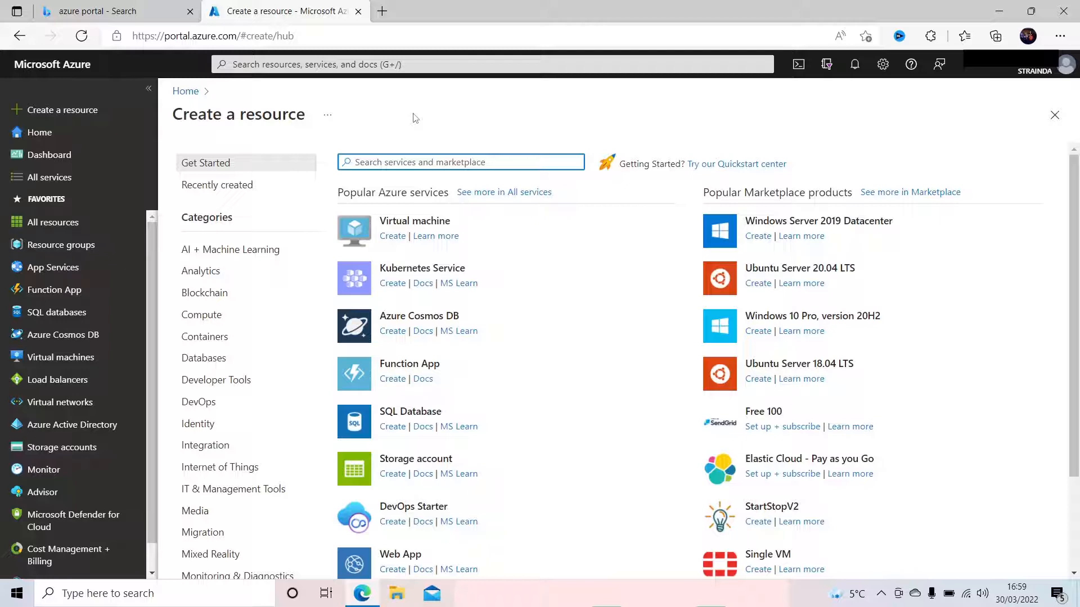
text(virtual machine)
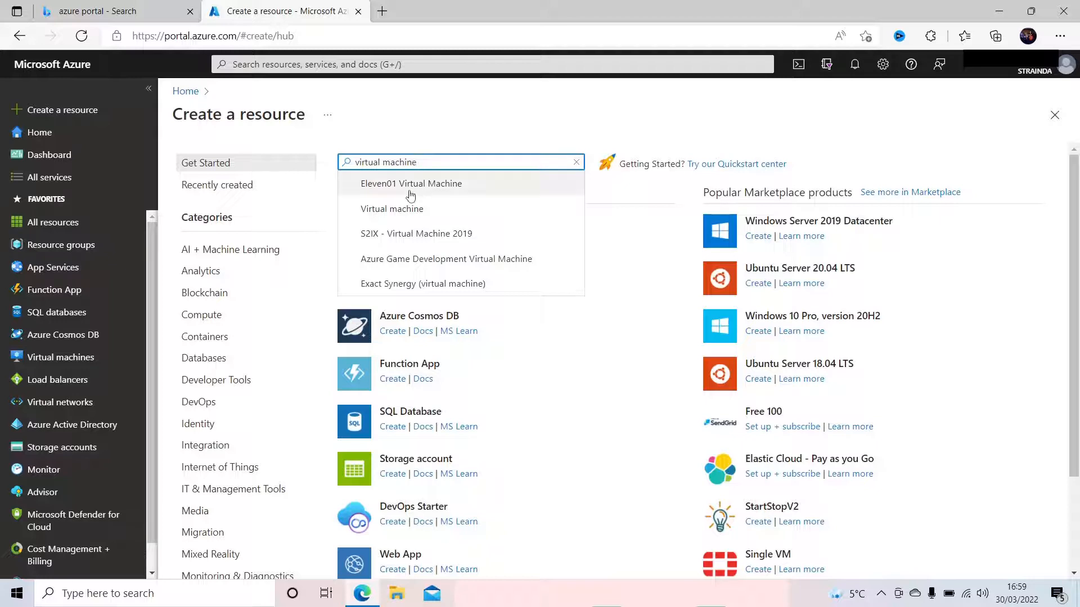
click(429, 215)
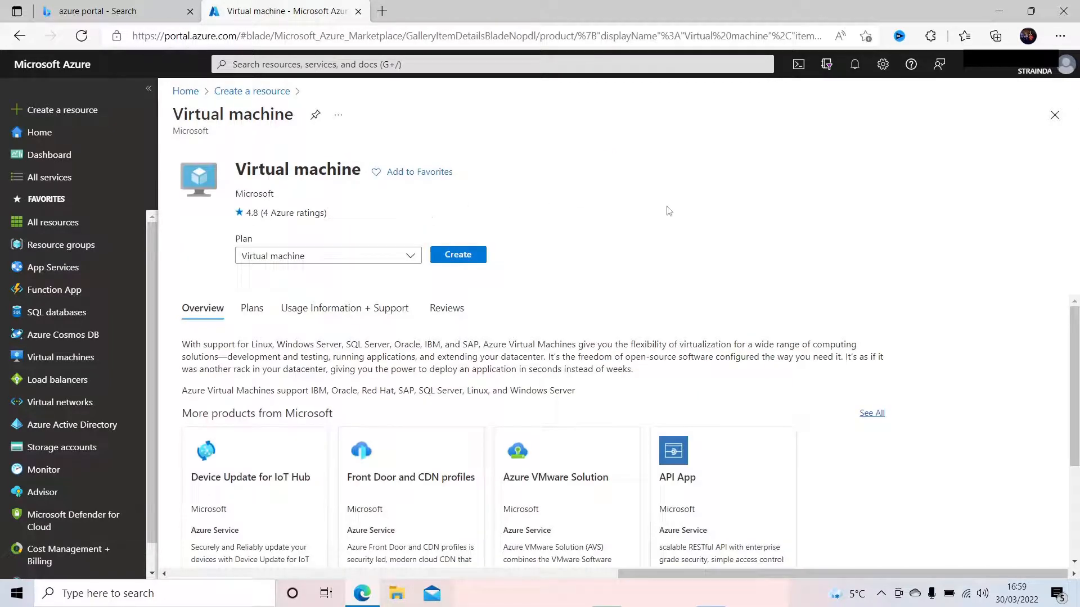
click(465, 255)
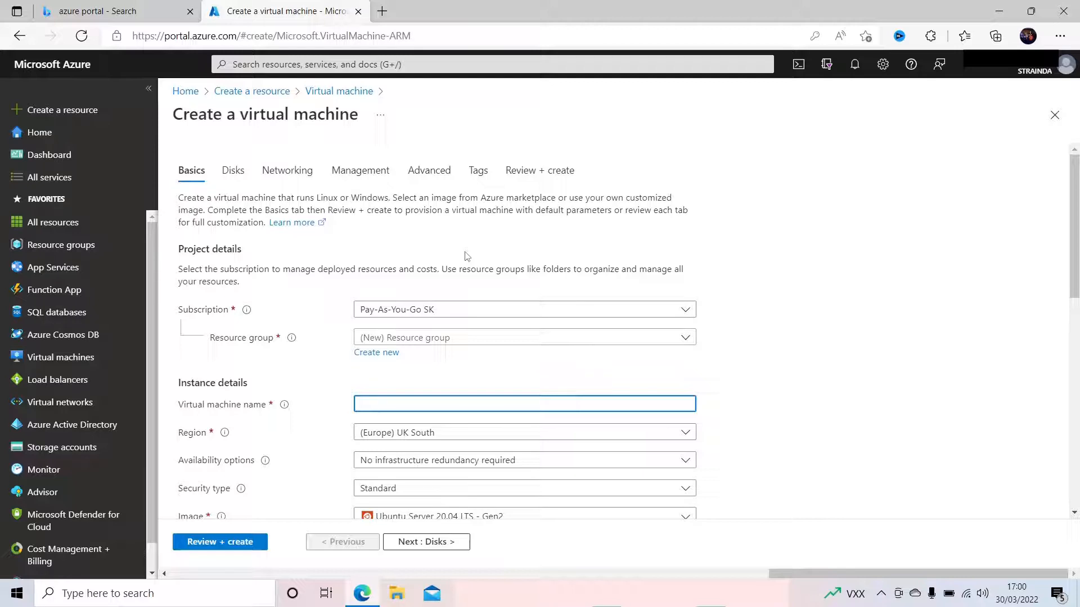
- Assign the new virtual machine to the existing resource group Strainda_RG
drag(1077, 210, 1077, 259)
click(926, 260)
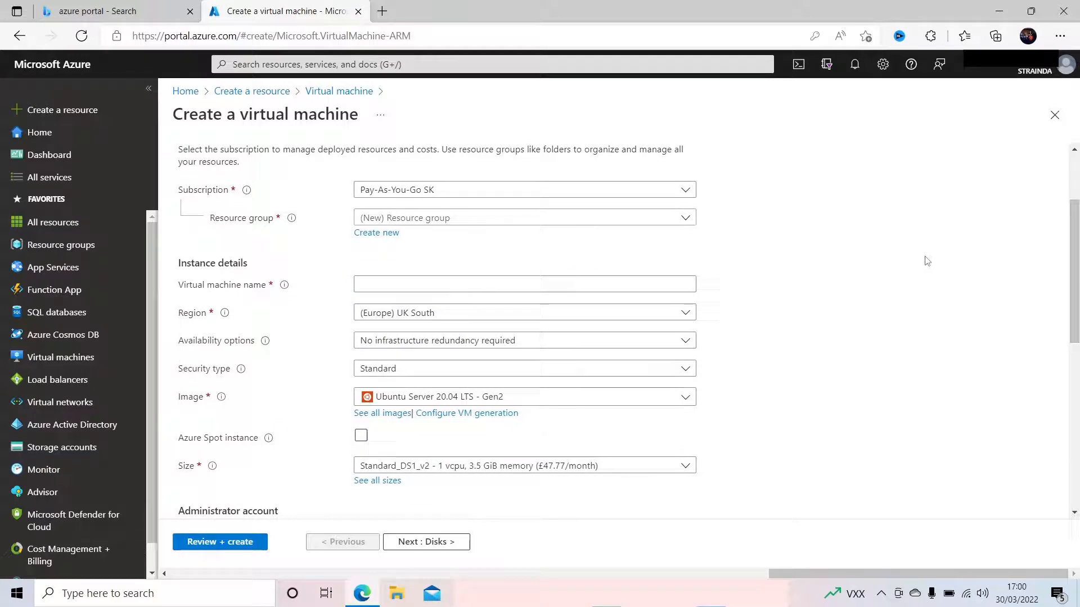
drag(1078, 242, 1068, 166)
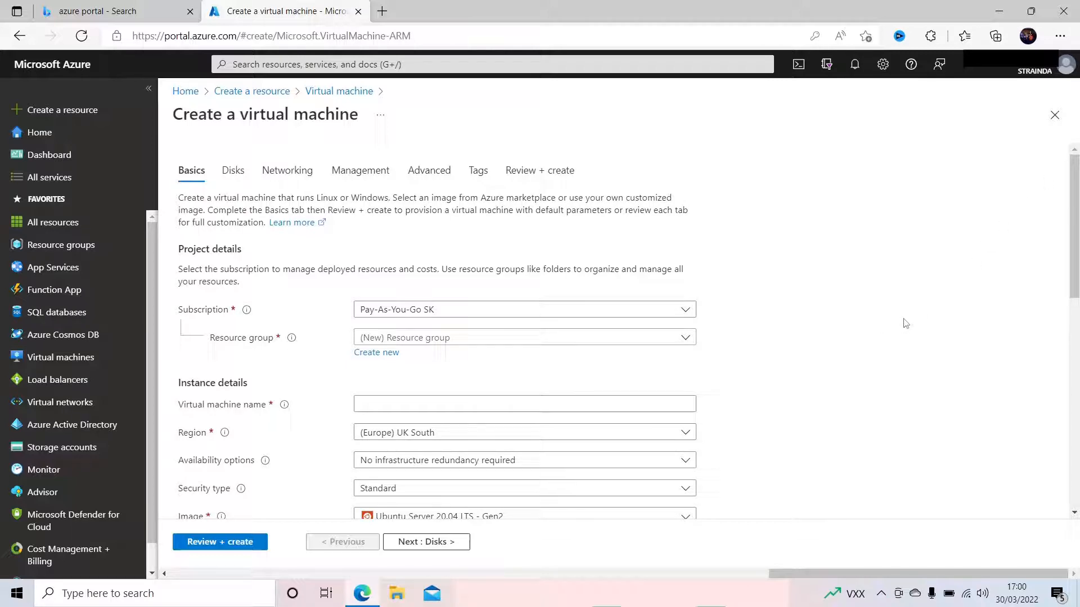
click(689, 340)
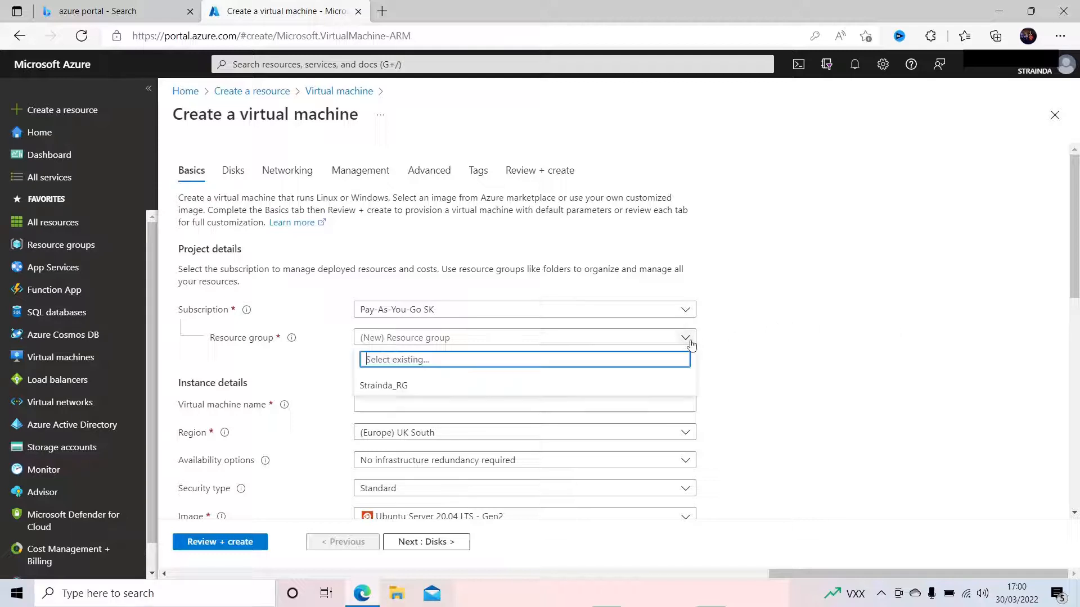
click(626, 381)
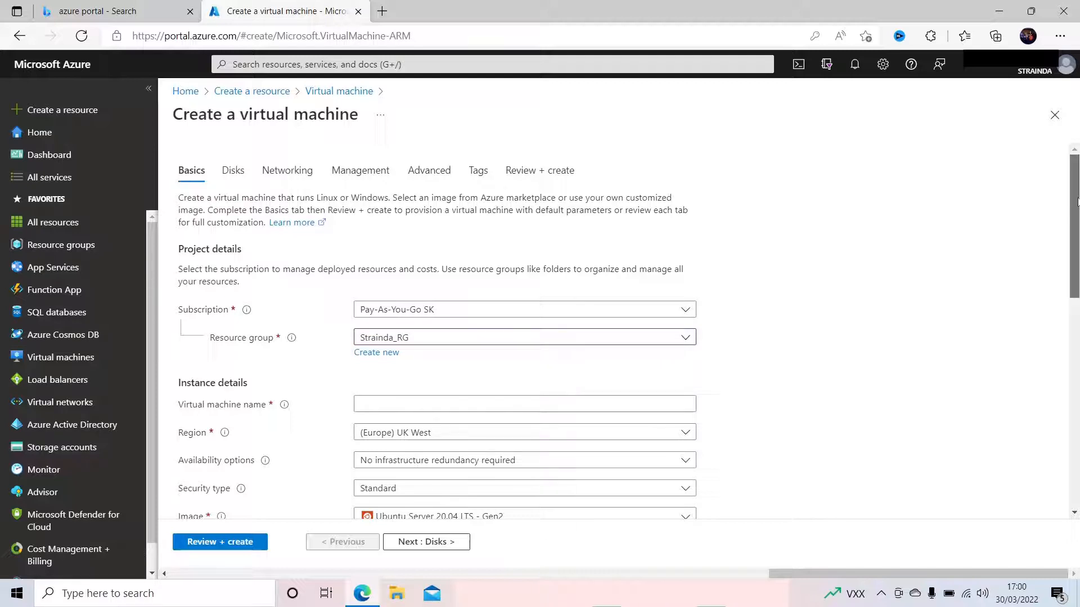
- Name the virtual machine StraindaVM
drag(1077, 202, 1077, 242)
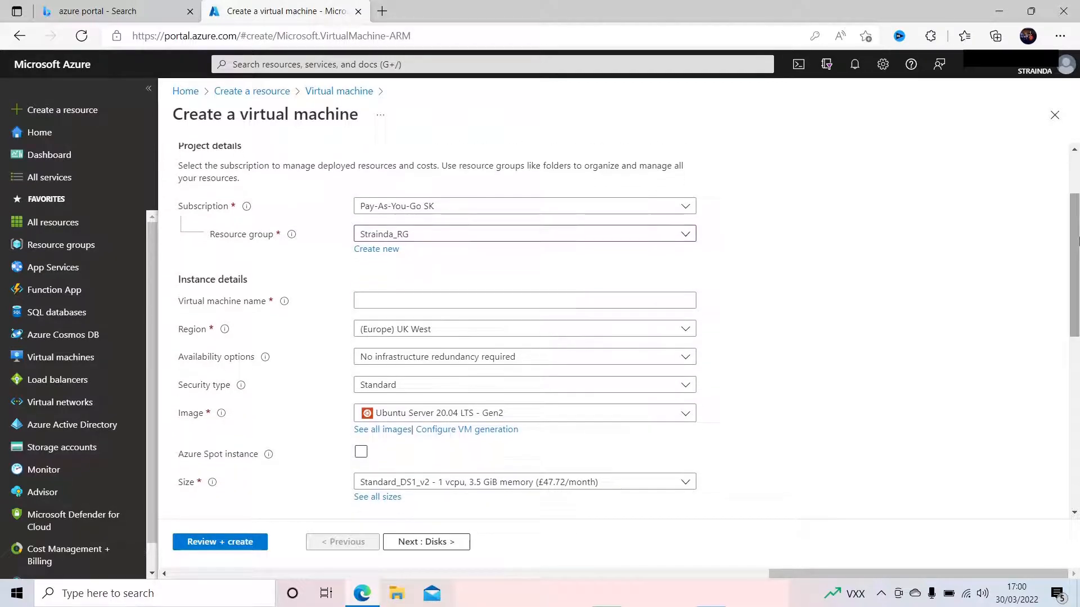
click(415, 305)
text(Stra)
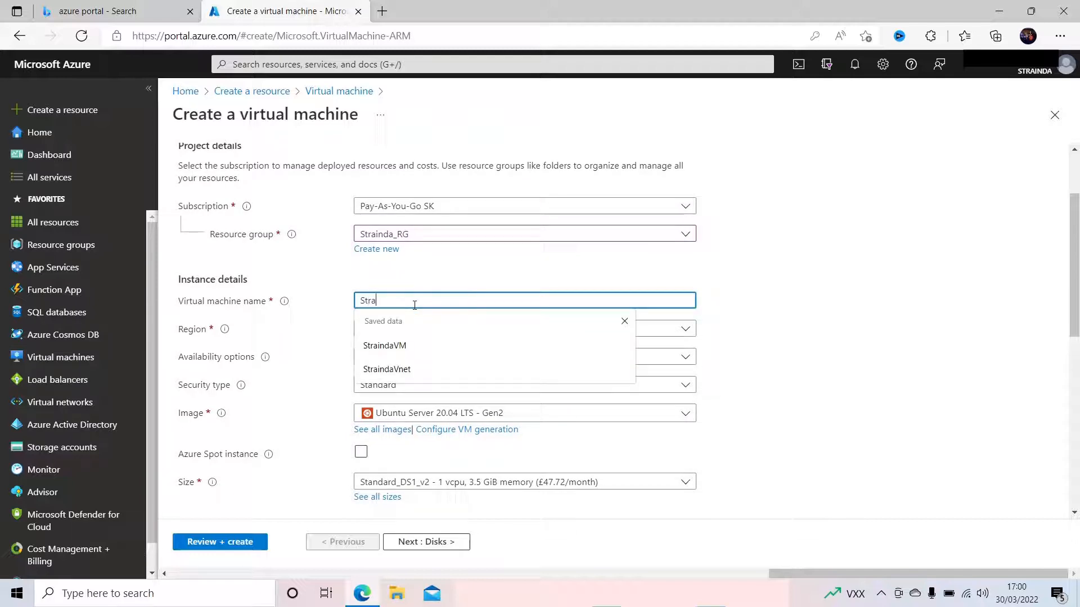
text(indaVM)
click(806, 237)
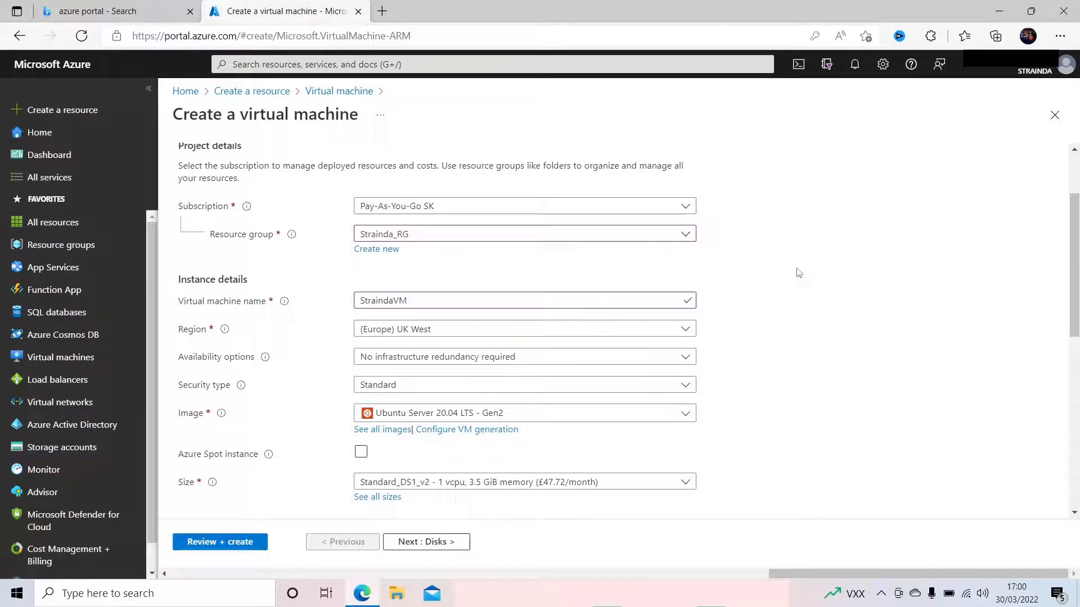
- Look through the available regions and choose (Europe) UK West for the virtual machine
click(684, 329)
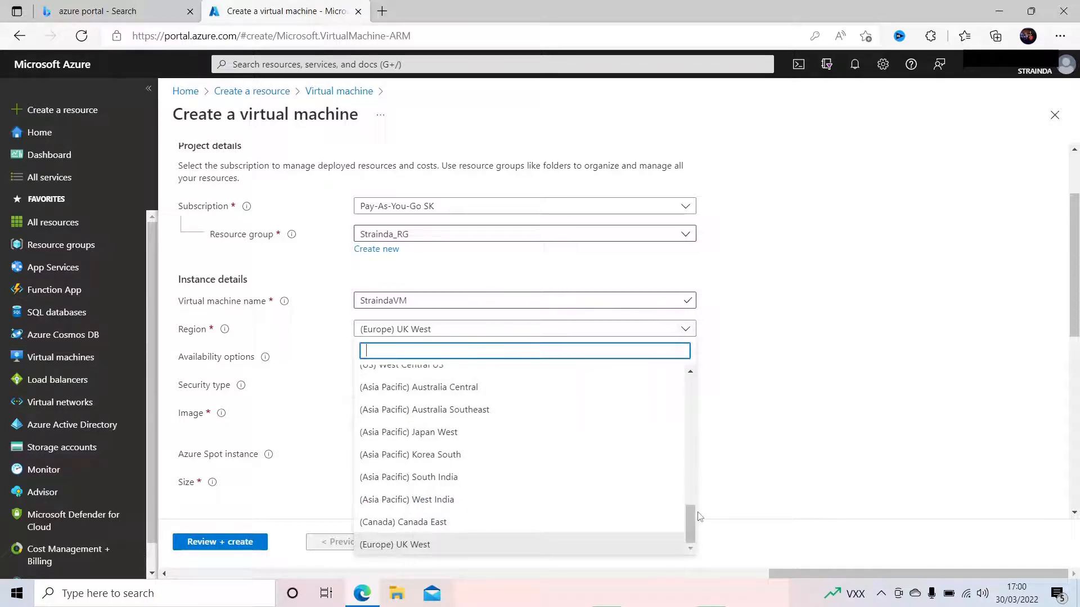
click(689, 531)
drag(690, 528, 690, 378)
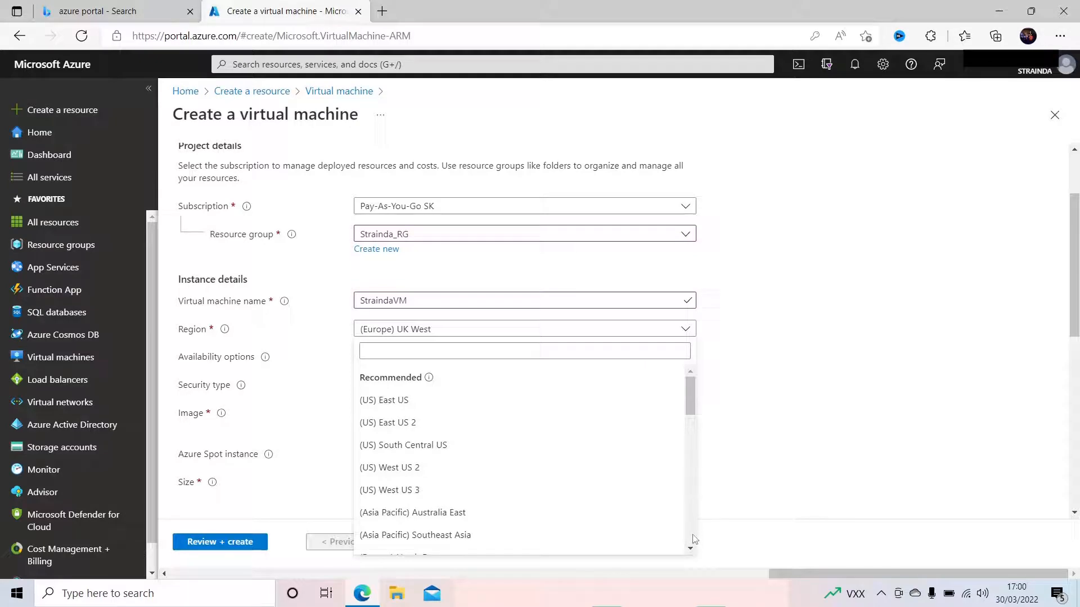
scroll(694, 539, down, 3)
drag(690, 436, 702, 562)
click(608, 550)
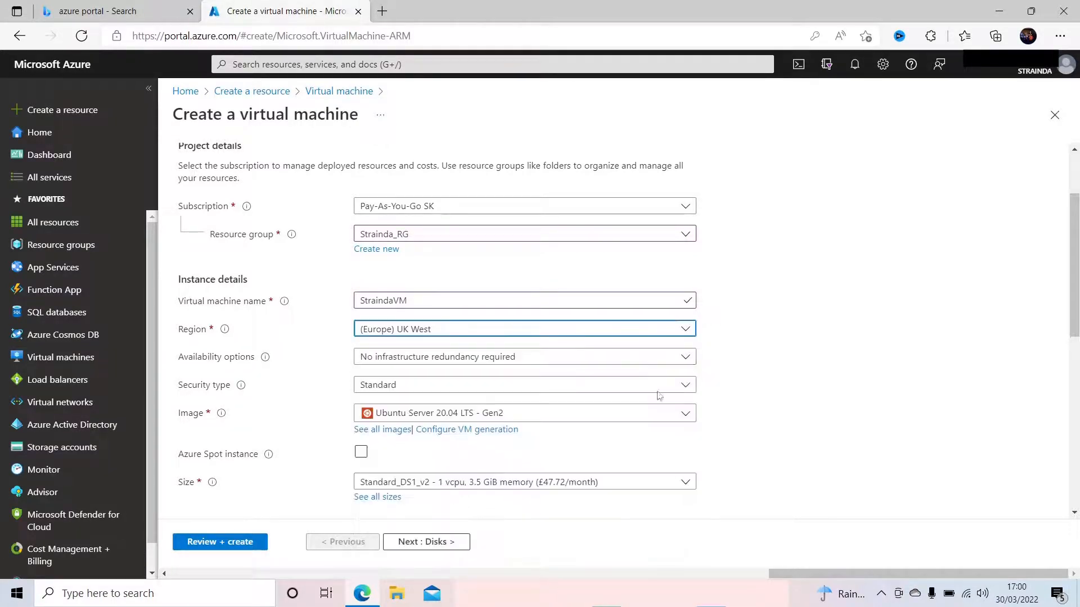
click(775, 335)
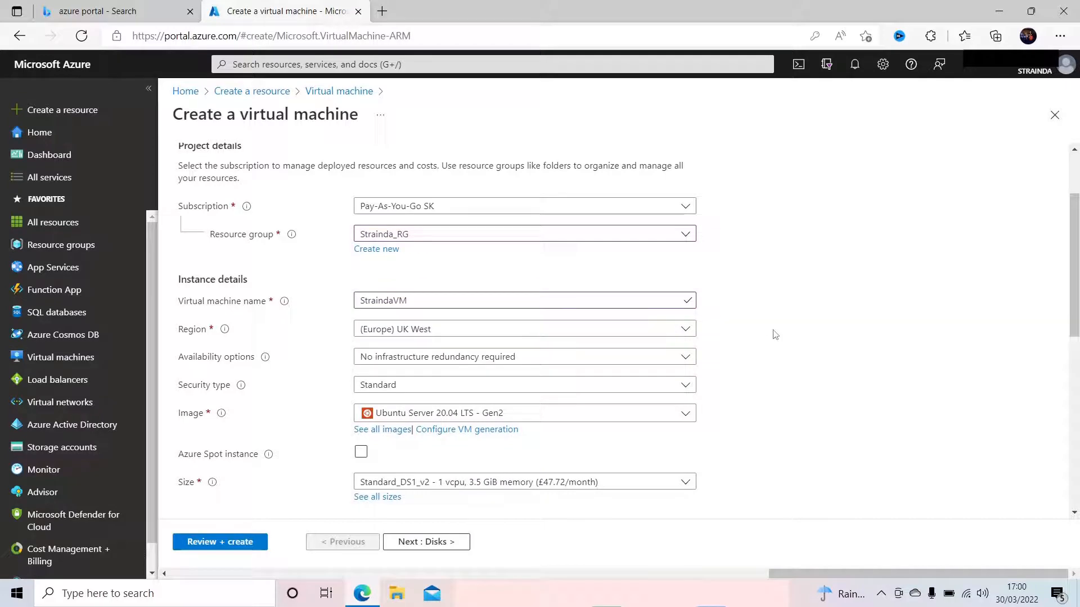
- Examine the choices offered for the virtual machine's availability options and security type
click(694, 355)
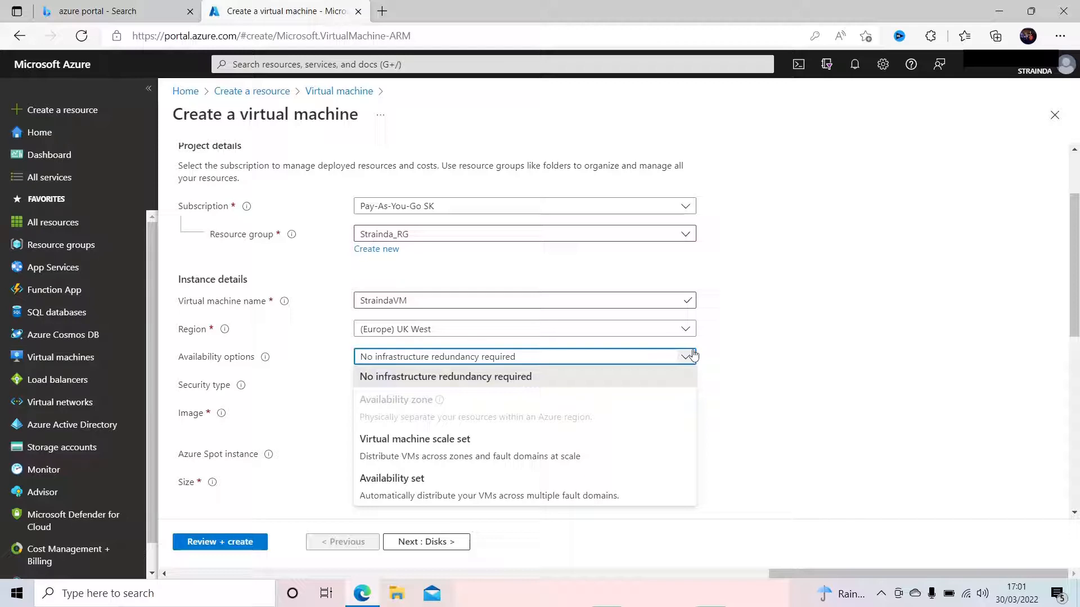
click(694, 354)
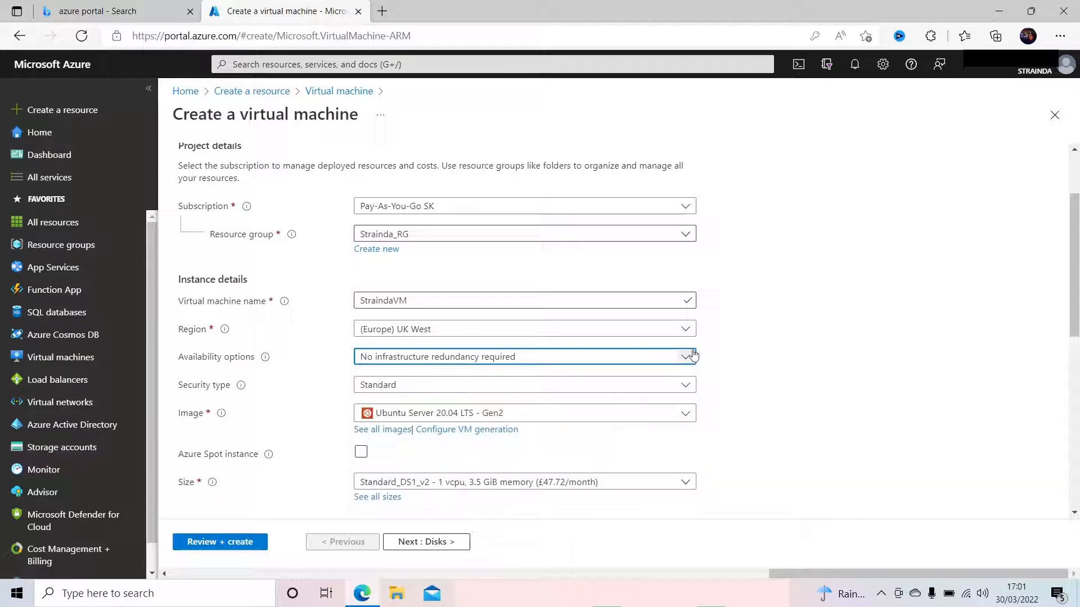
click(696, 386)
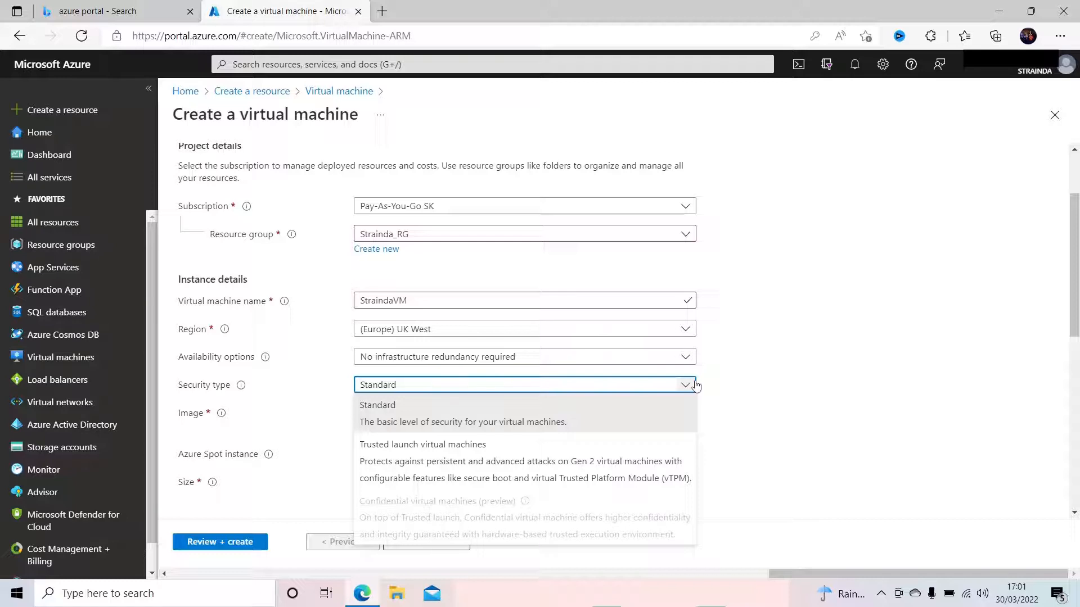
click(696, 386)
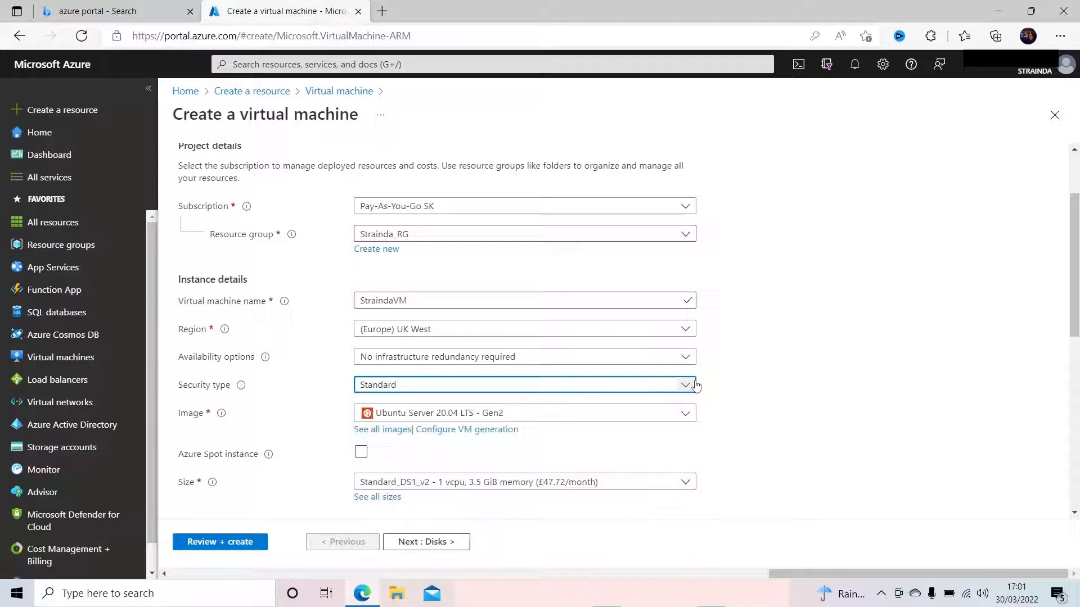
- Set the image to Windows Server 2019 Datacenter - Gen2 and review the available virtual machine sizes
click(696, 420)
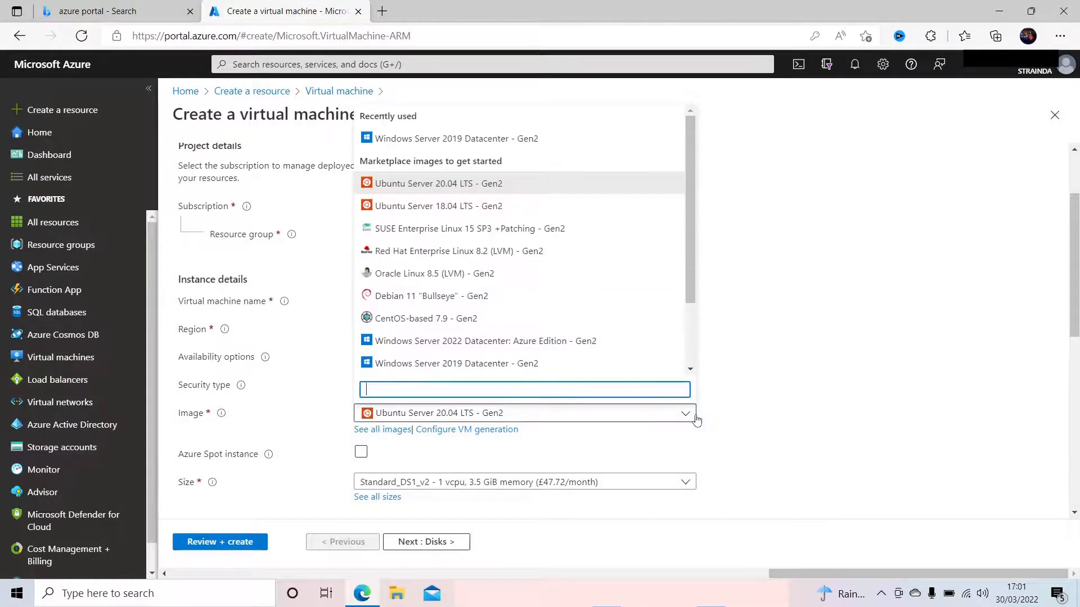
click(692, 124)
drag(692, 123, 691, 207)
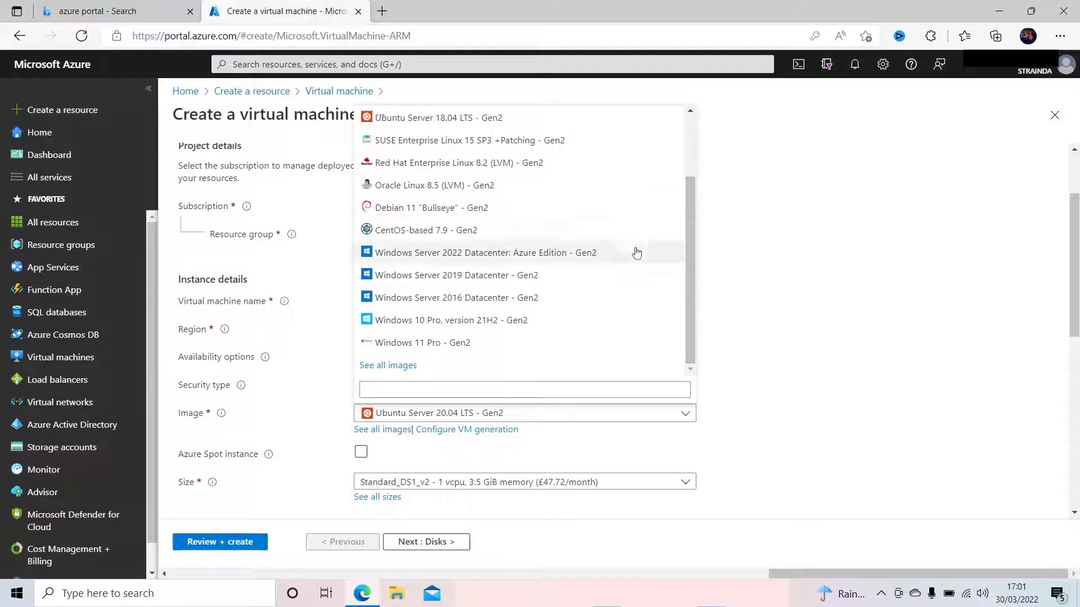
click(553, 285)
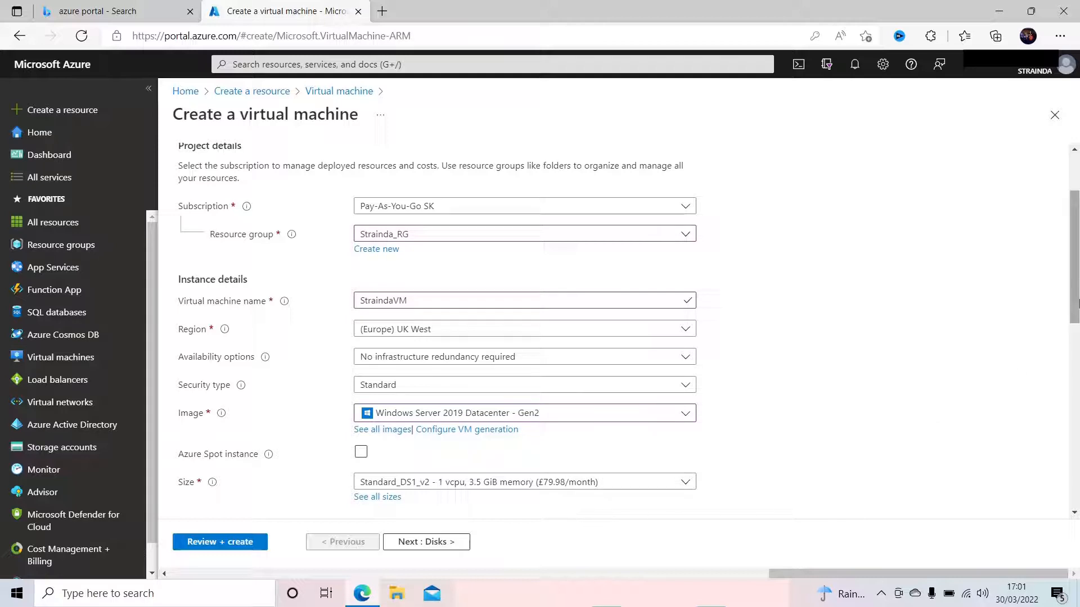
scroll(695, 350, down, 2)
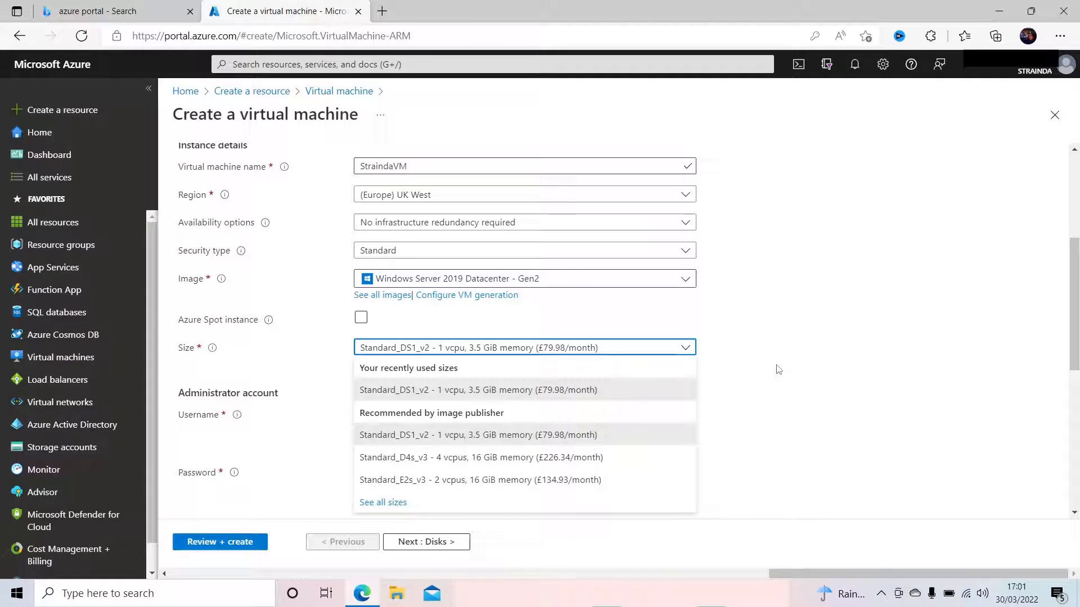
click(779, 369)
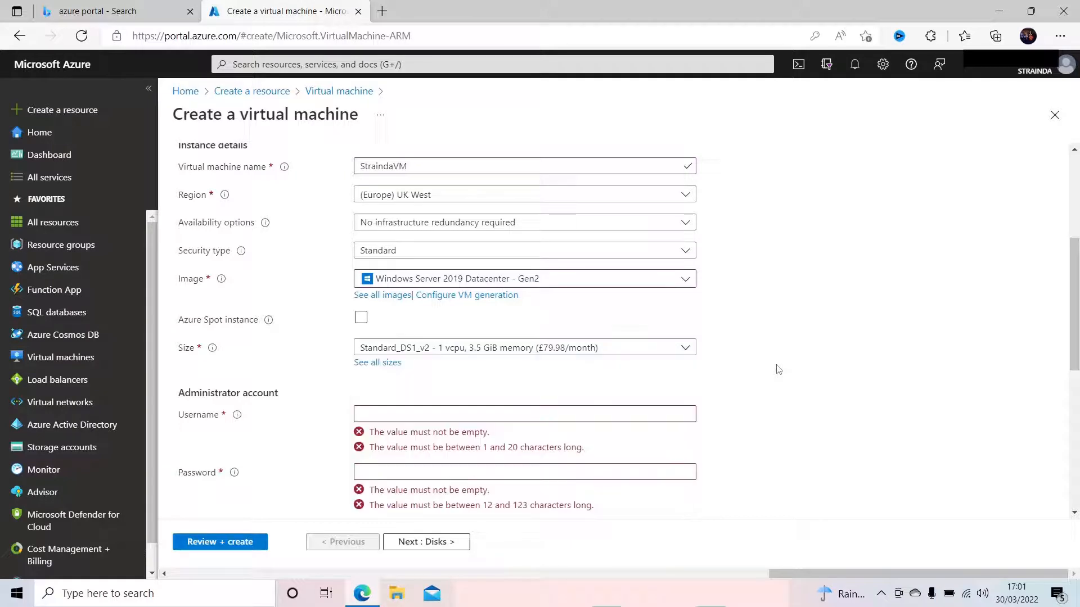
- Set the administrator account's username to Admin01
click(648, 413)
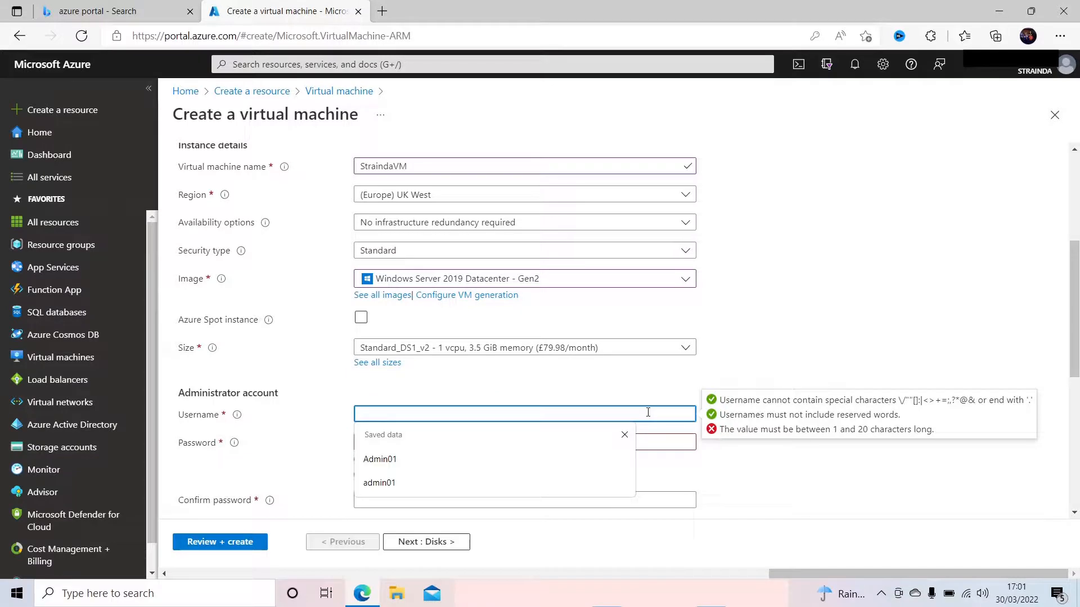
text(a)
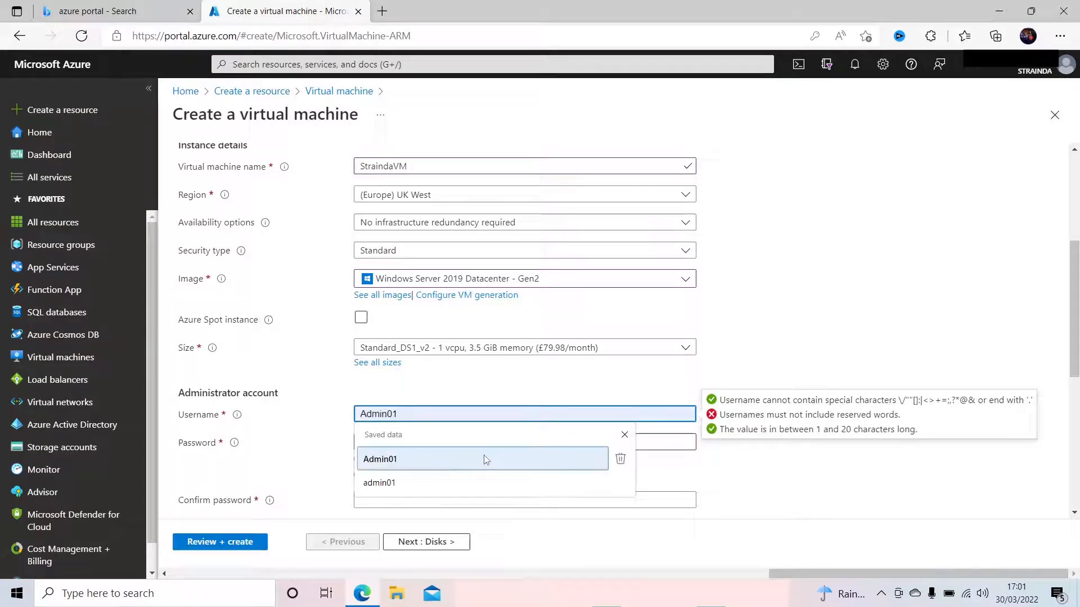
click(484, 458)
click(737, 364)
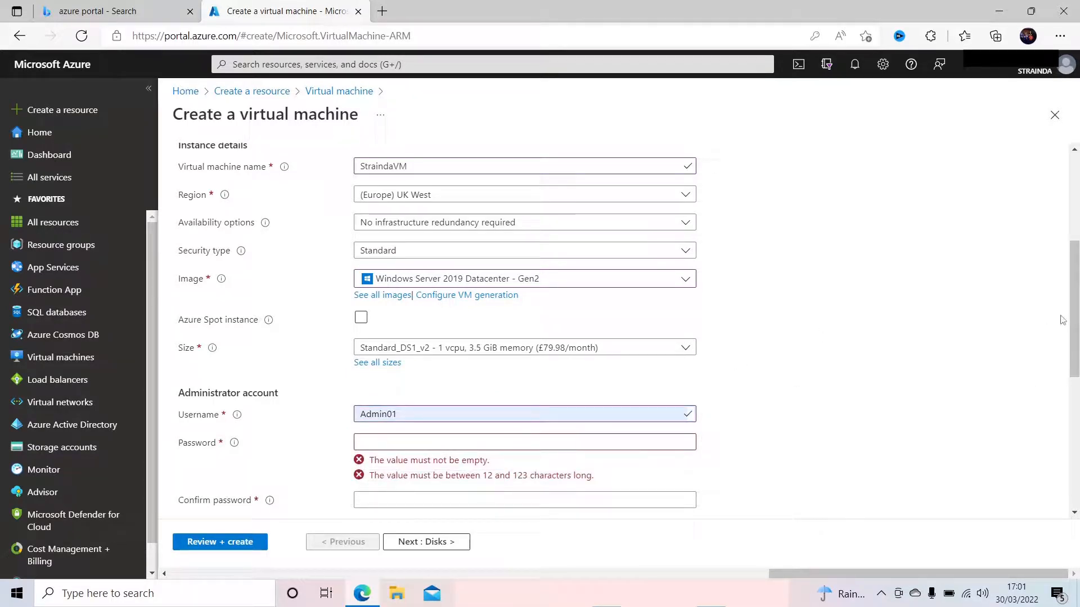
- Enter the administrator account's password and repeat it in the confirmation field
drag(1075, 306, 1075, 340)
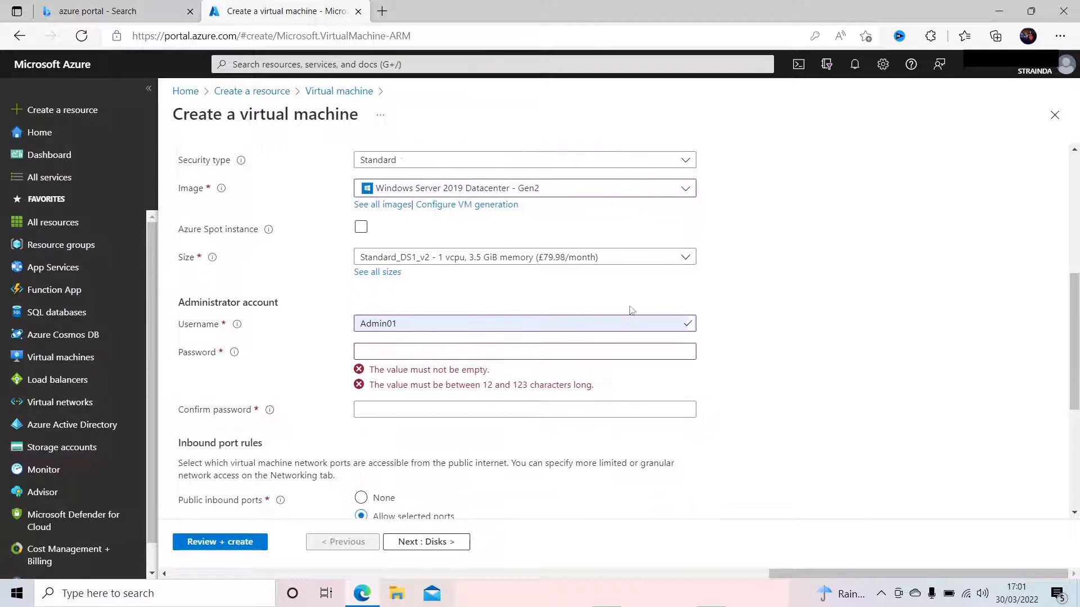
click(438, 352)
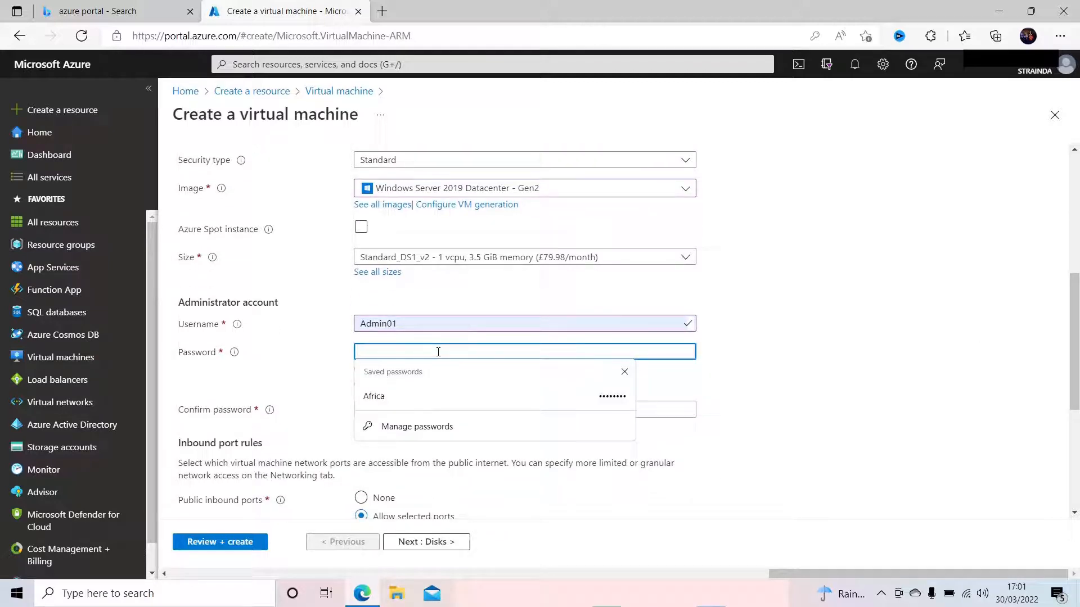
text(••••••••••)
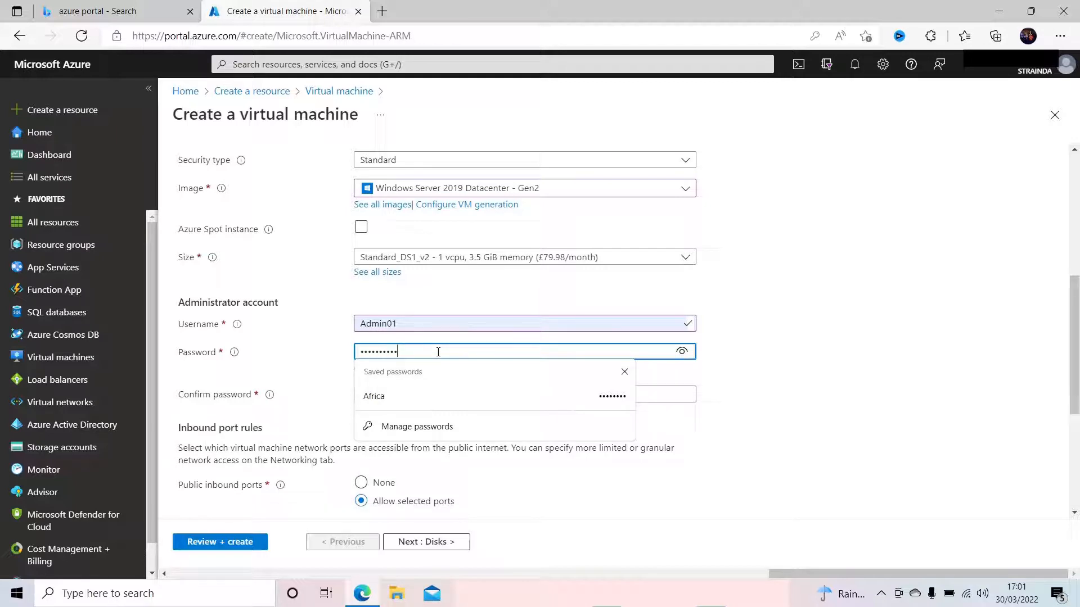
text(•••••)
click(648, 382)
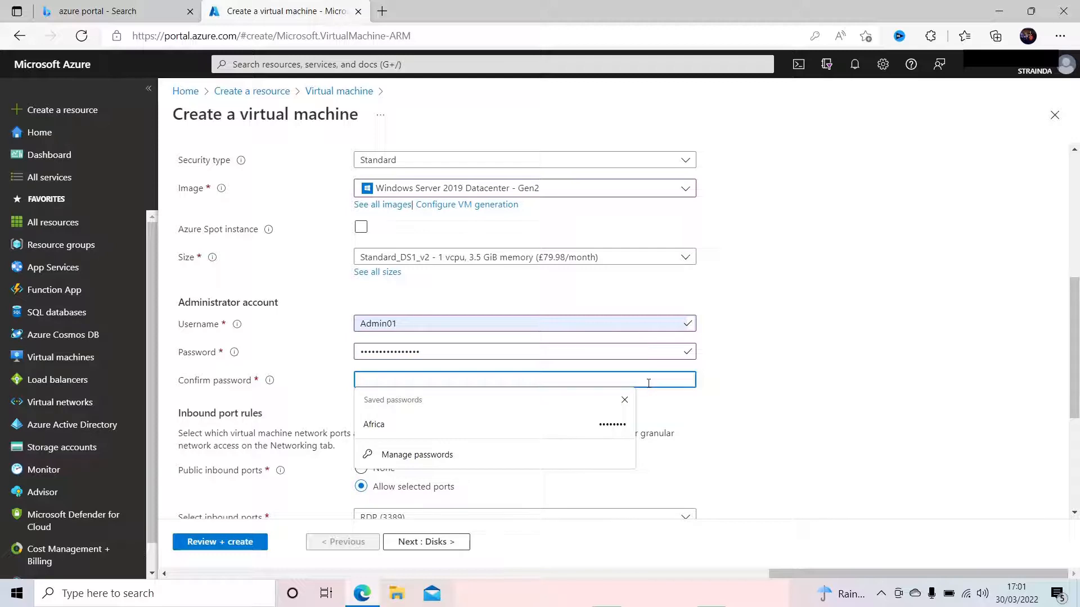
text(••••••••••)
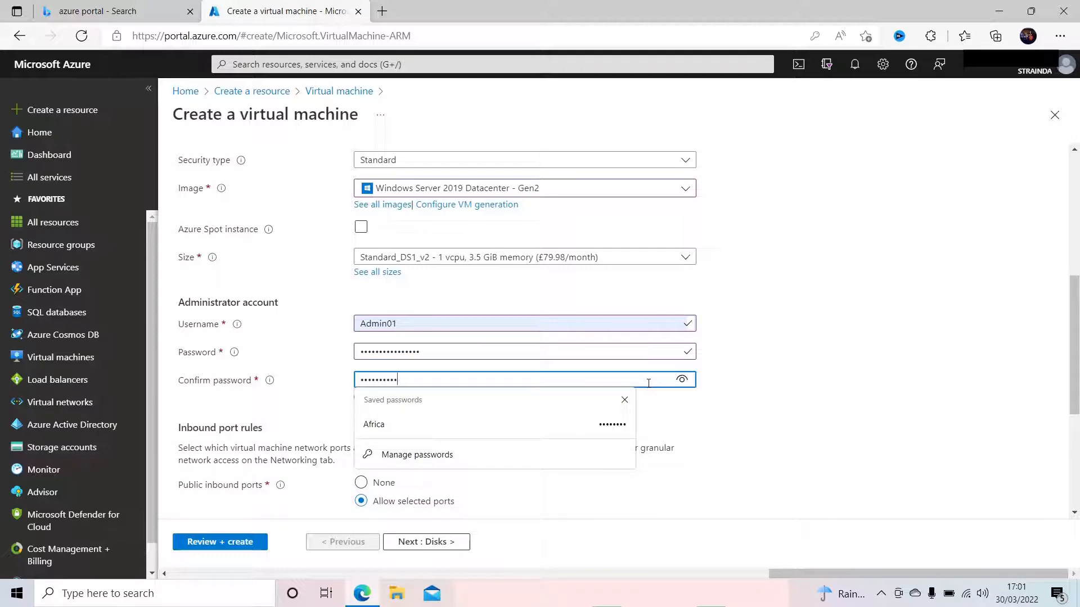
text(••••••)
click(938, 387)
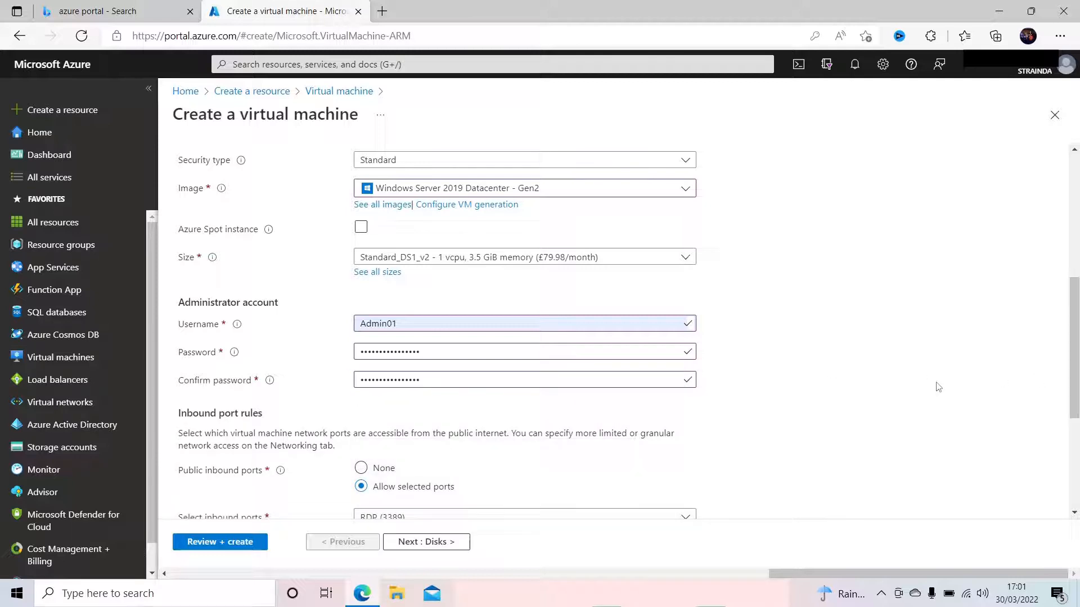
- Examine the choices for the allowed inbound ports and the Azure Hybrid Benefit licensing option
drag(1074, 342, 1074, 405)
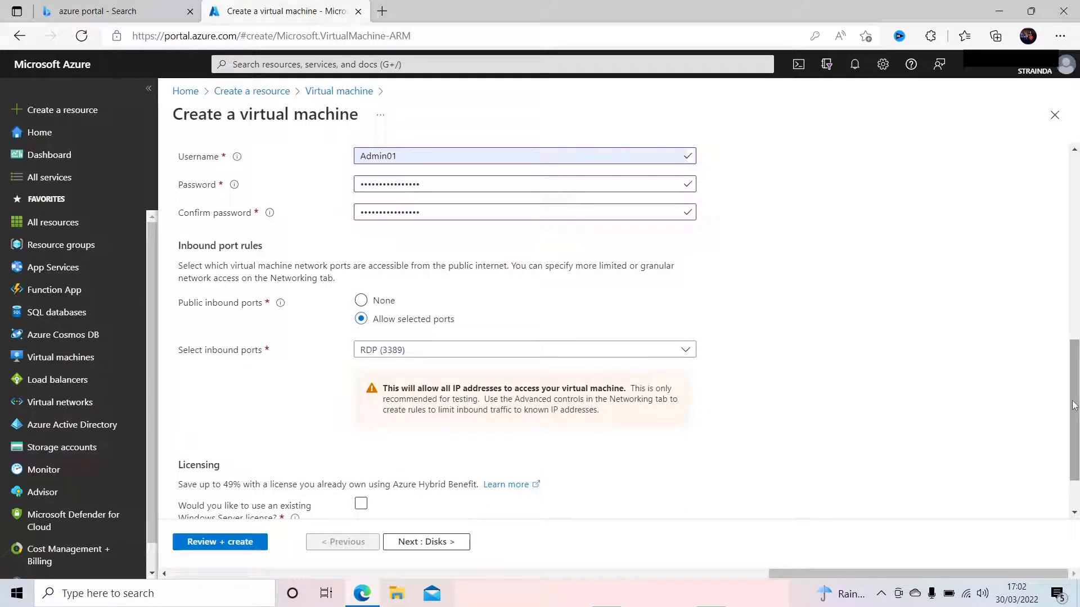
click(686, 350)
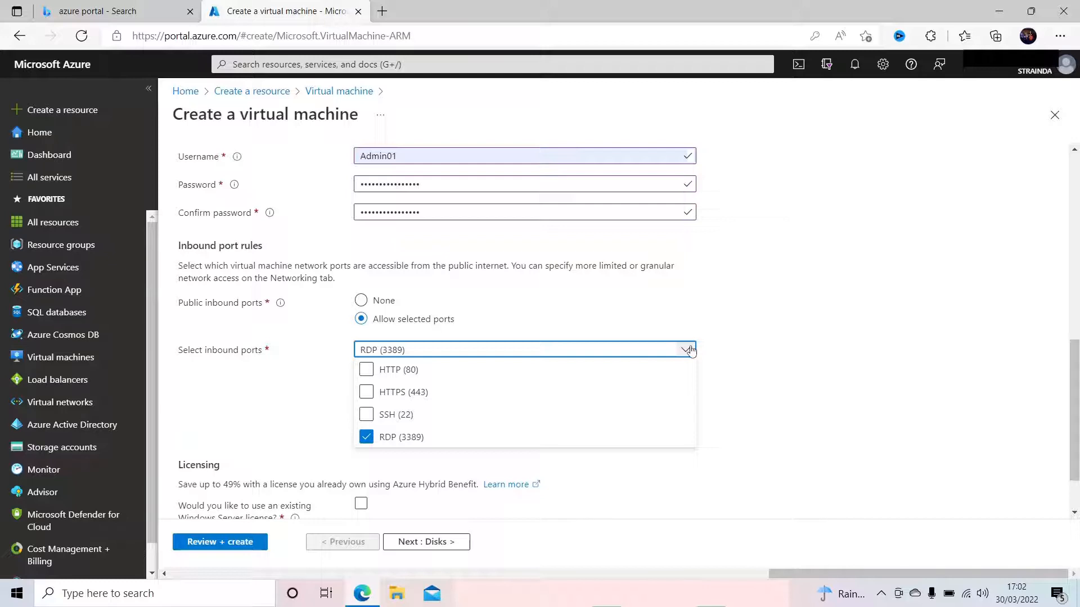
click(691, 350)
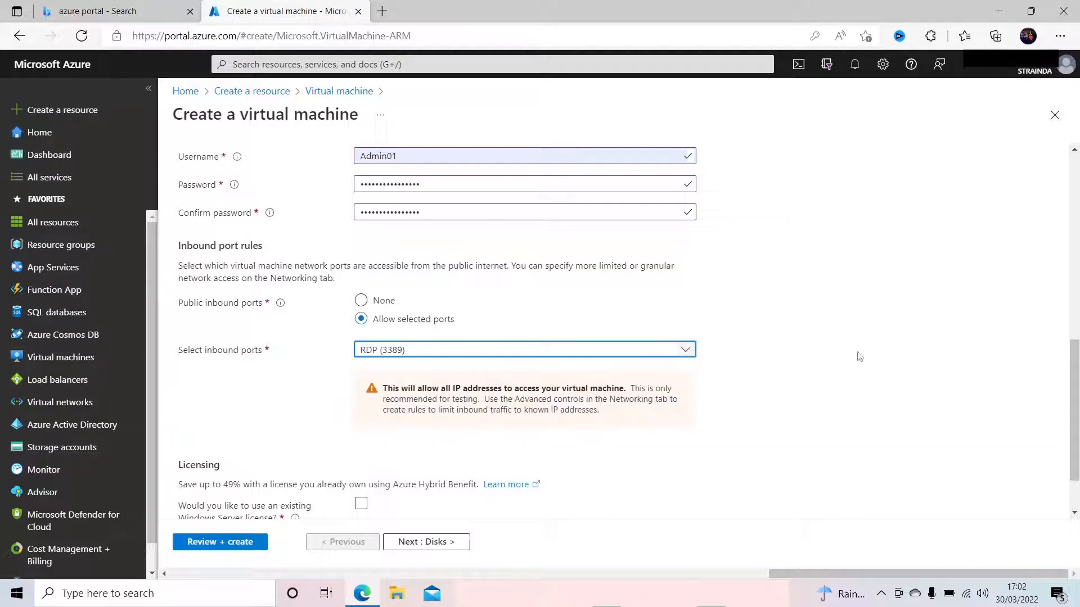
drag(1078, 354, 1077, 390)
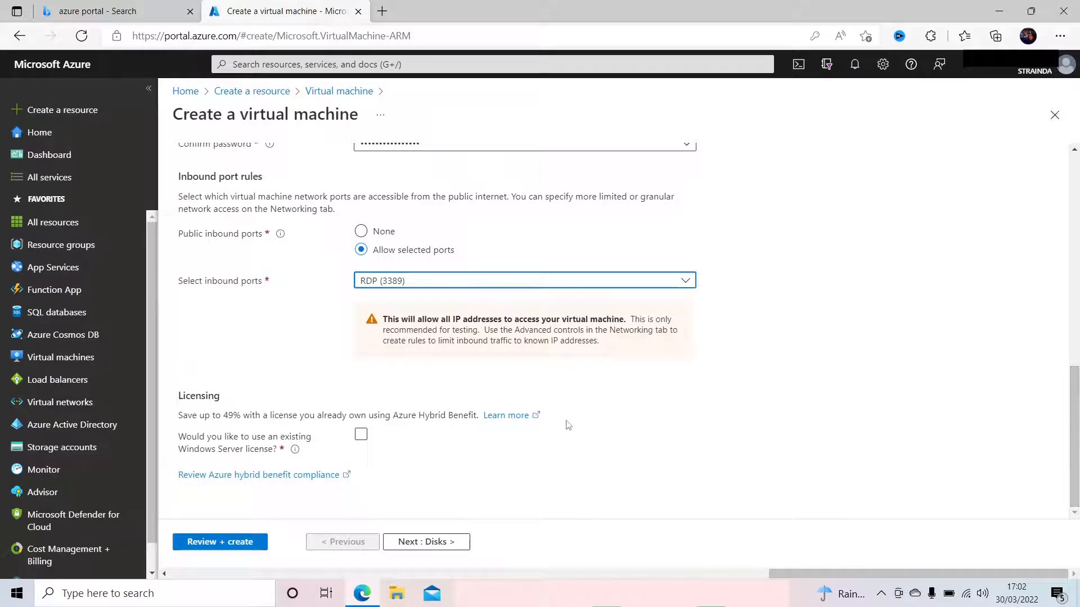
drag(176, 413, 476, 416)
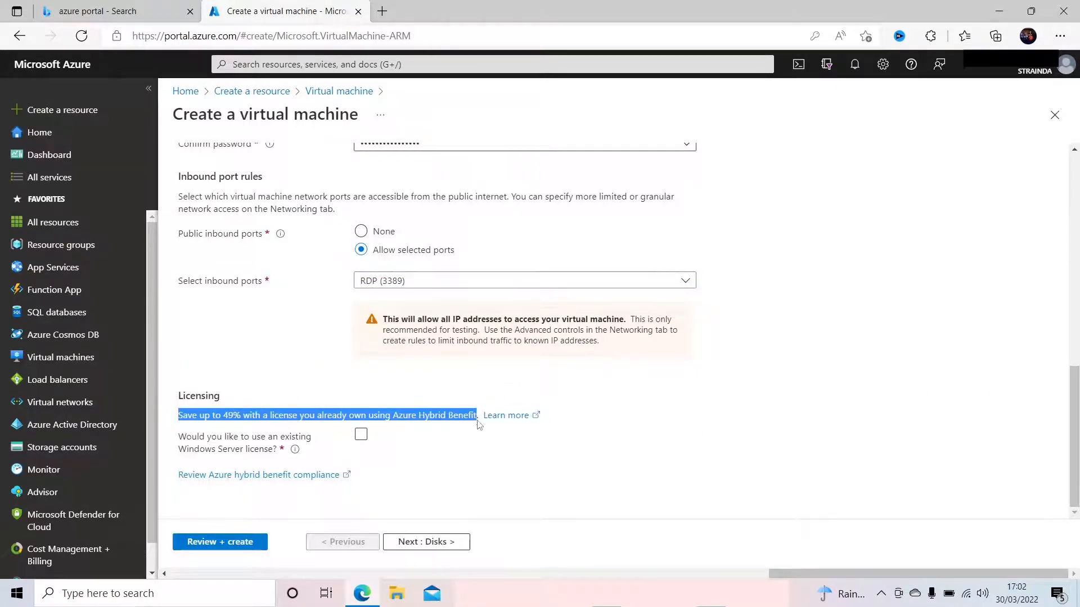
click(496, 464)
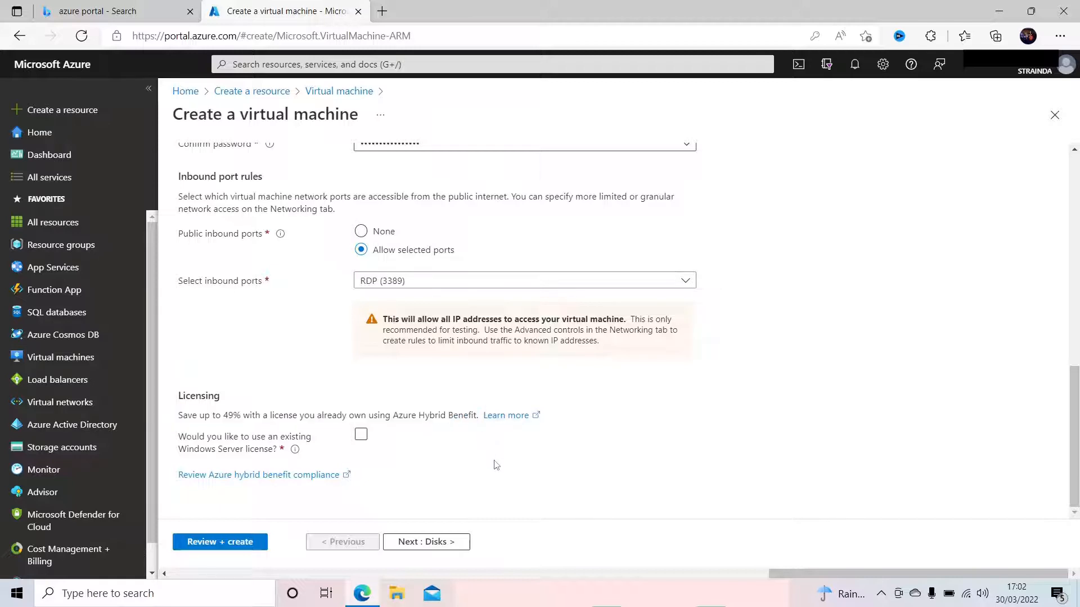
- Proceed to the disk settings and set the OS disk type to Standard SSD (locally-redundant storage)
click(450, 541)
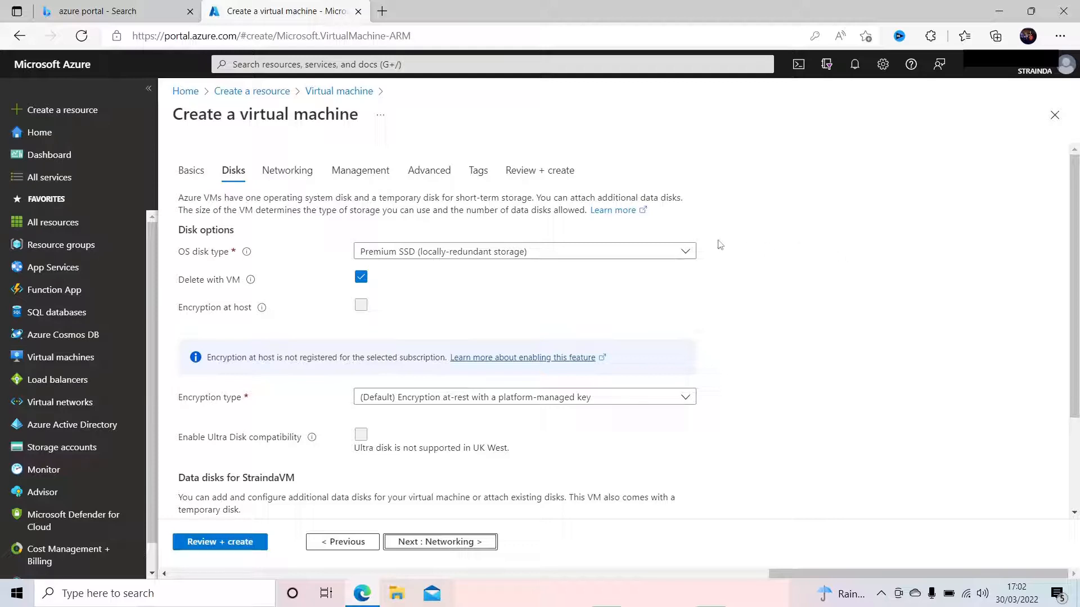
click(686, 254)
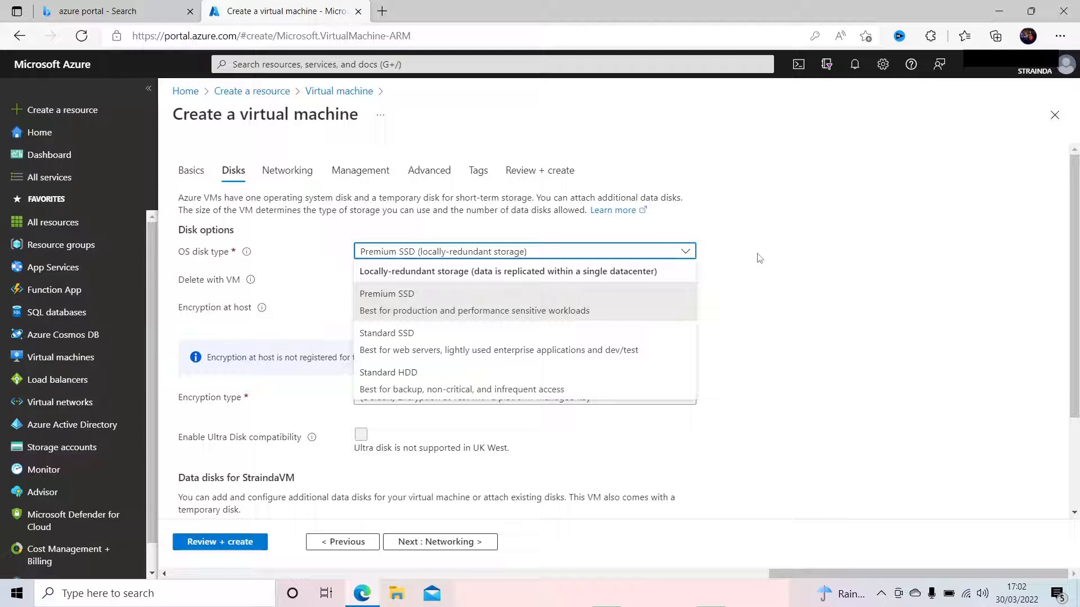
click(577, 336)
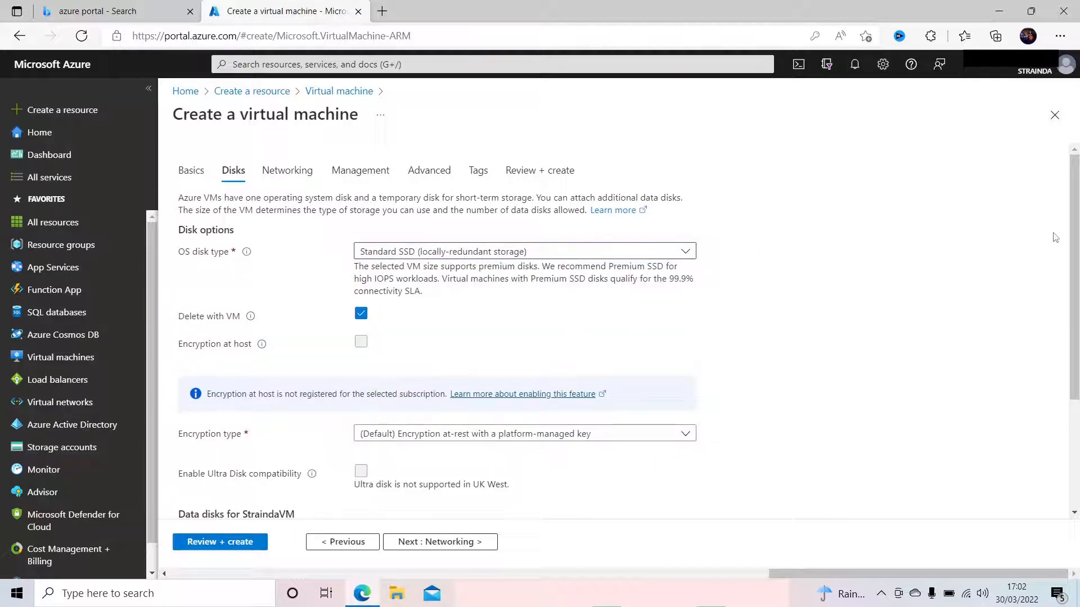
- Review the Delete with VM option, the encryption type choices and the data disk section
scroll(1077, 270, down, 1)
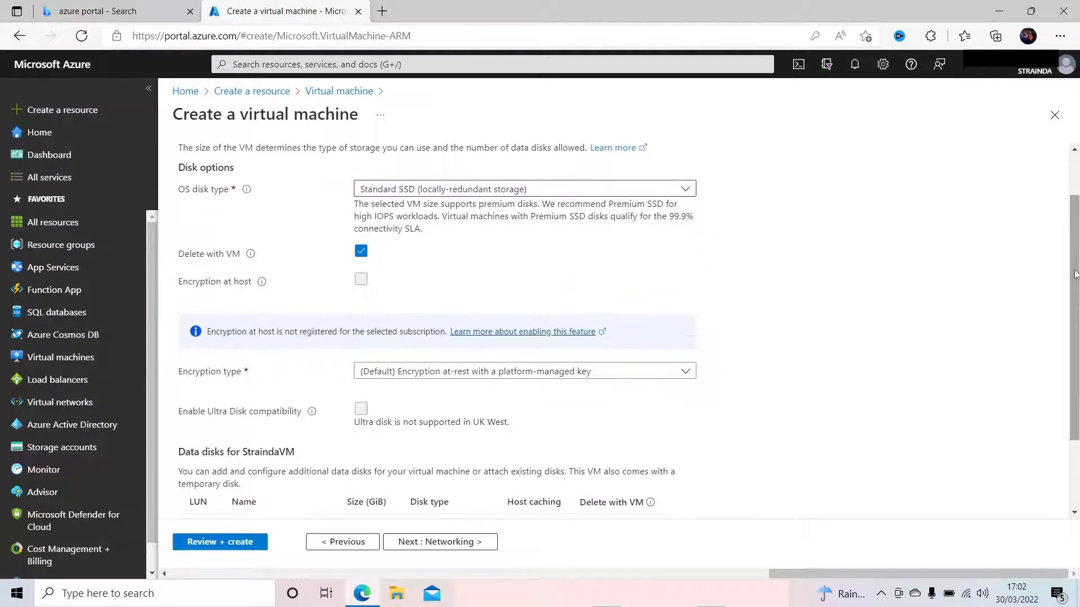
drag(181, 256, 288, 262)
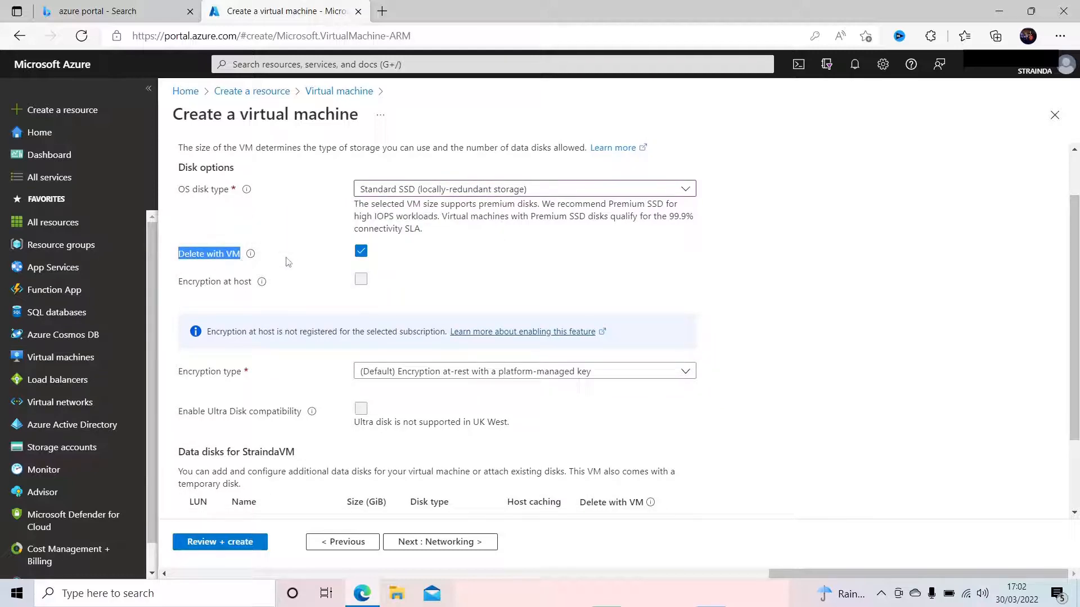
click(684, 378)
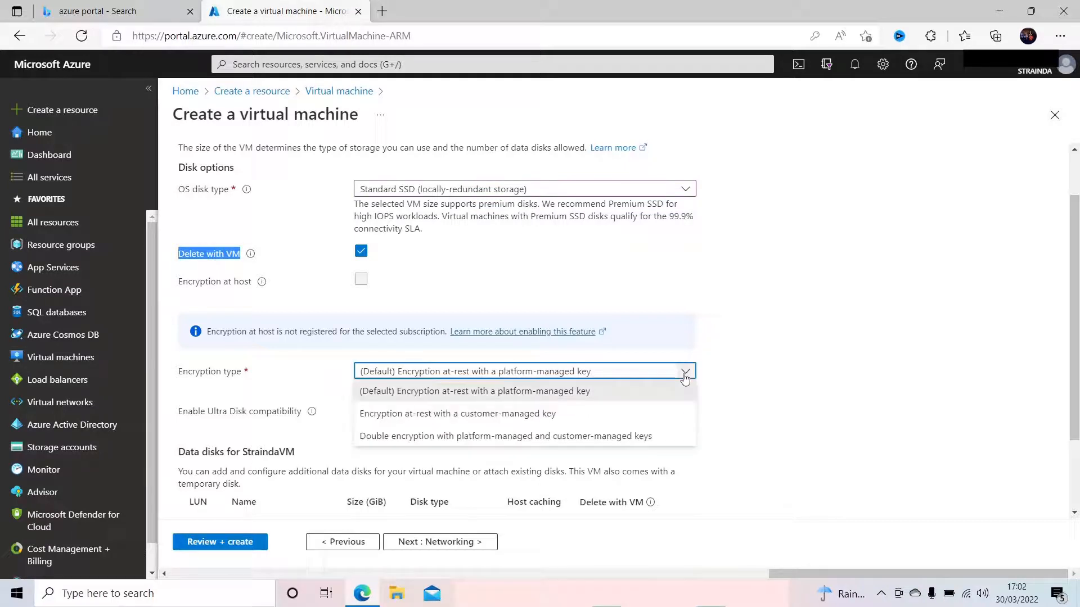
click(684, 378)
scroll(684, 378, down, 2)
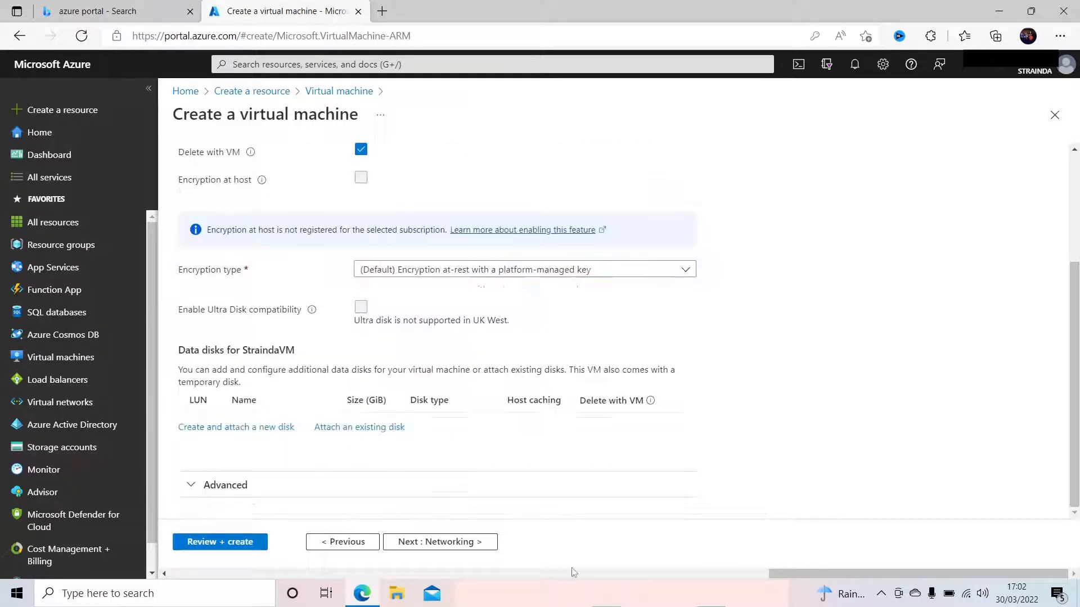
- Proceed to the networking settings and start a new virtual network named StraindaVnet
click(478, 541)
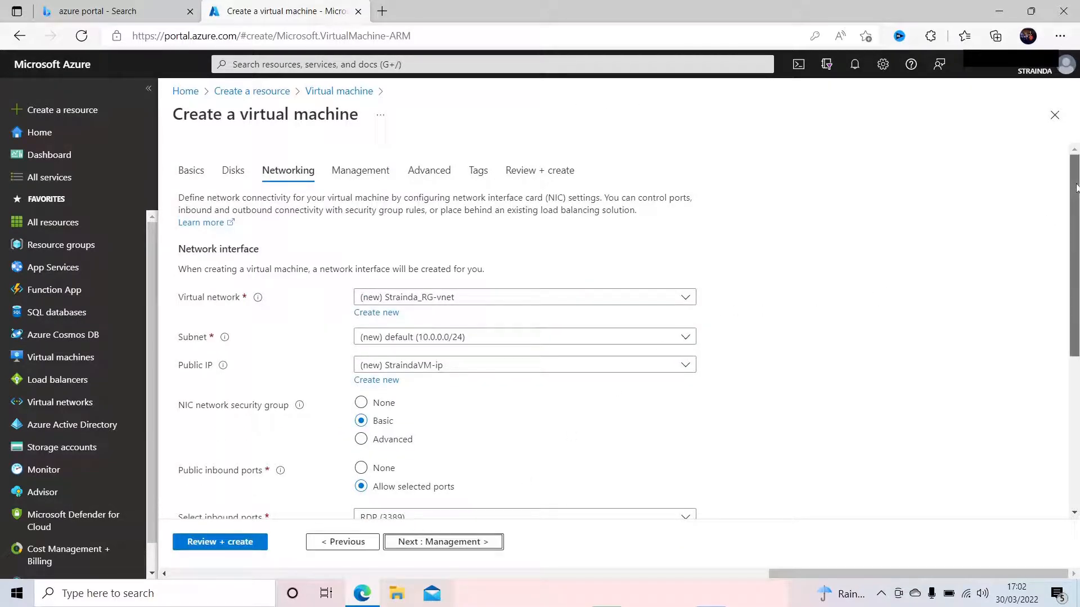
drag(1076, 187, 378, 301)
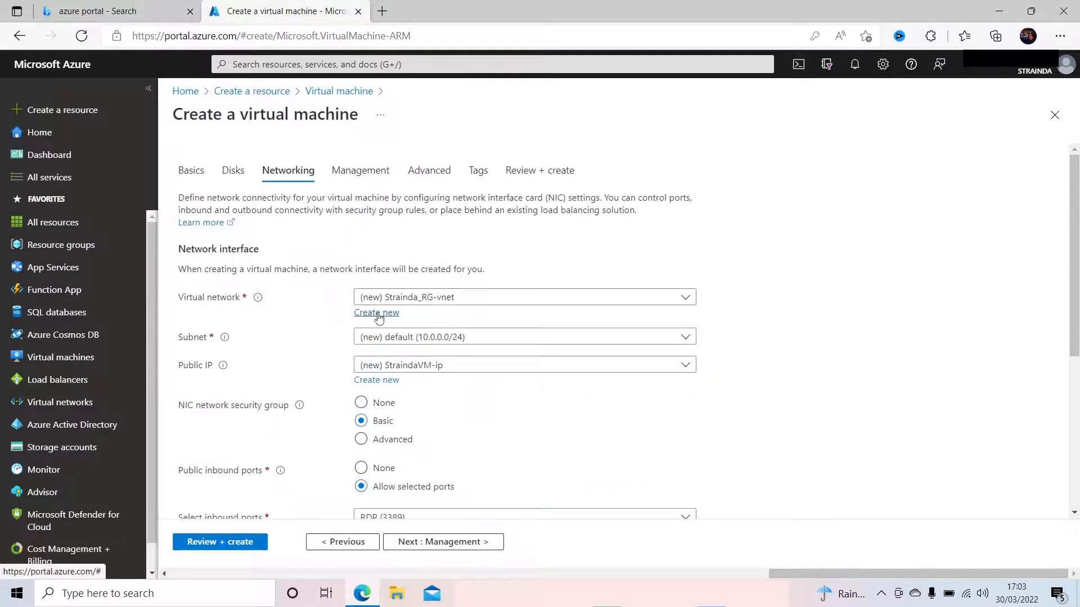
click(377, 314)
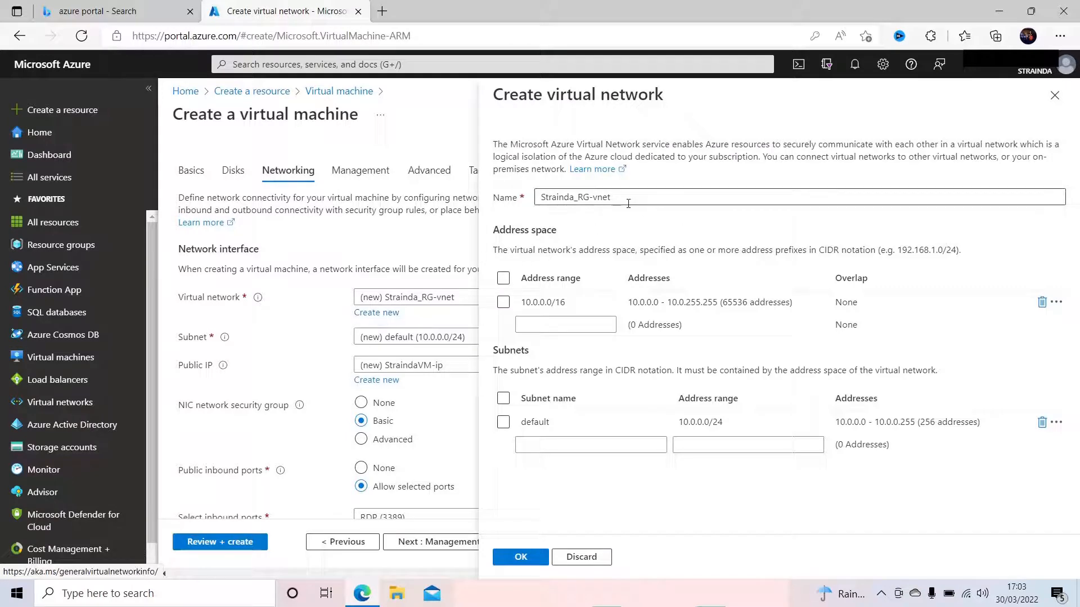
drag(627, 202, 574, 206)
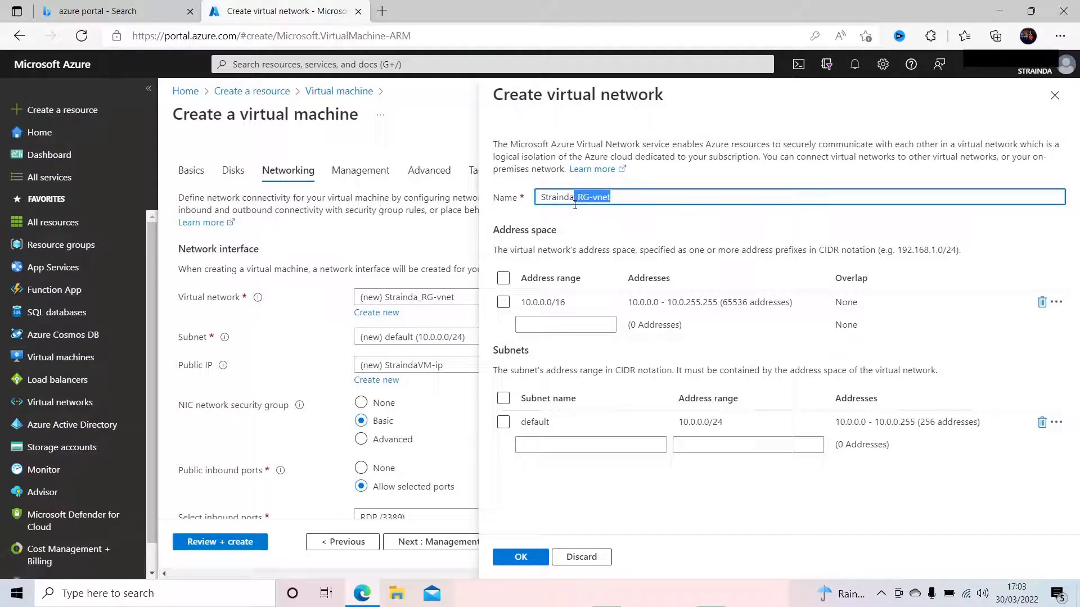
text(Vnet)
- Replace the new virtual network's default address space with the range 192.168.0.0/22
click(1041, 303)
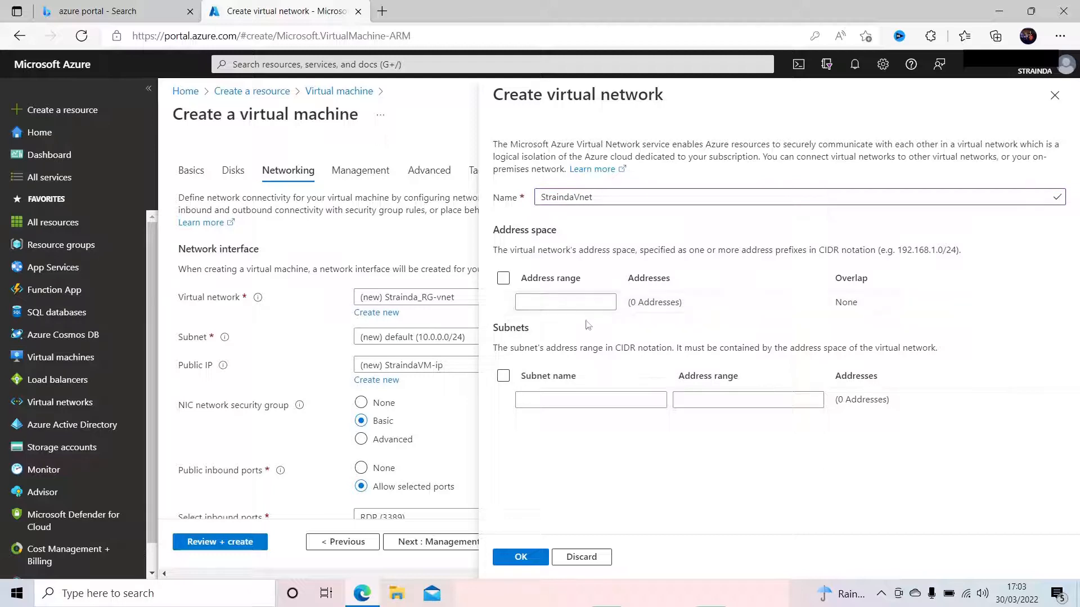
click(561, 302)
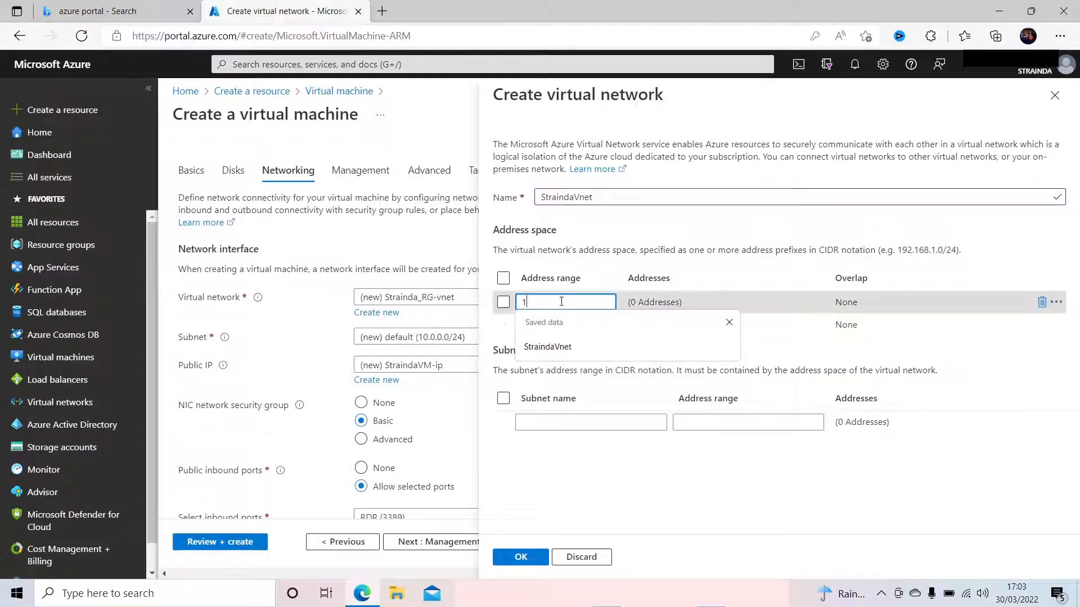
text(192.168.0.0)
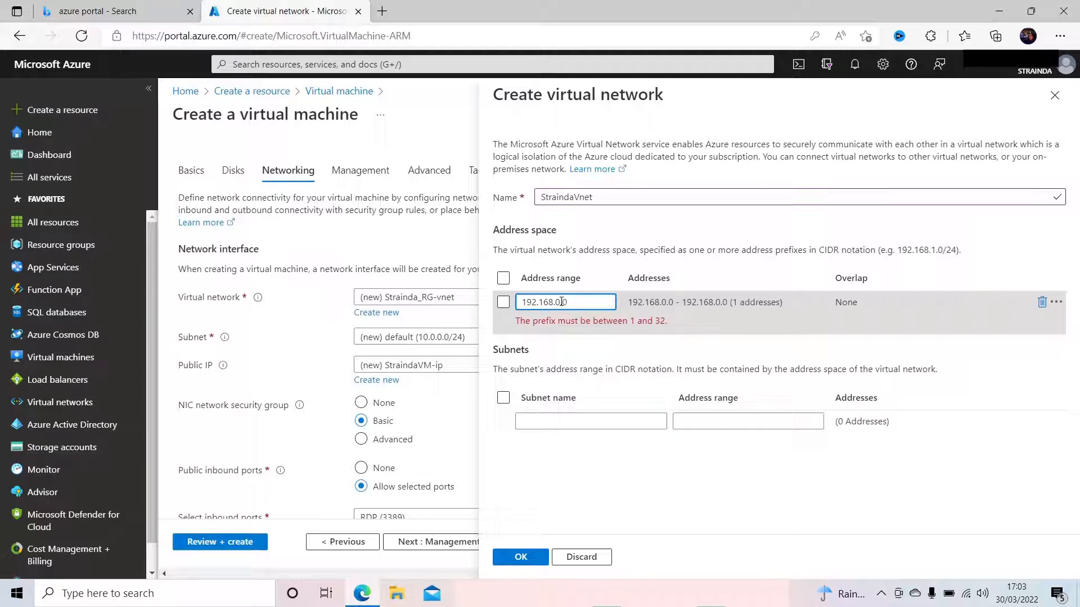
text(/22)
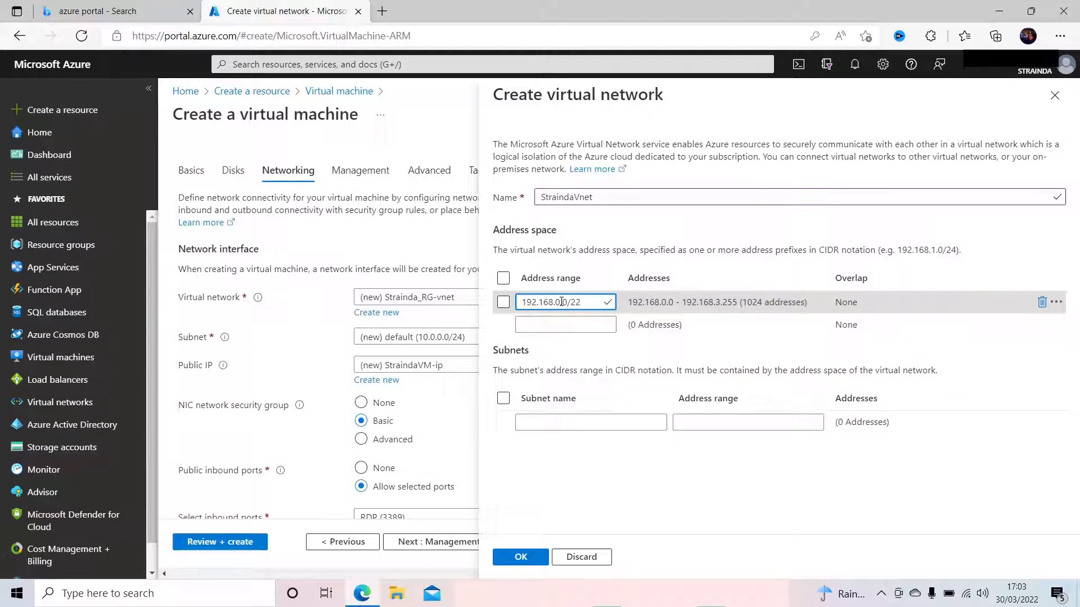
drag(813, 304, 739, 303)
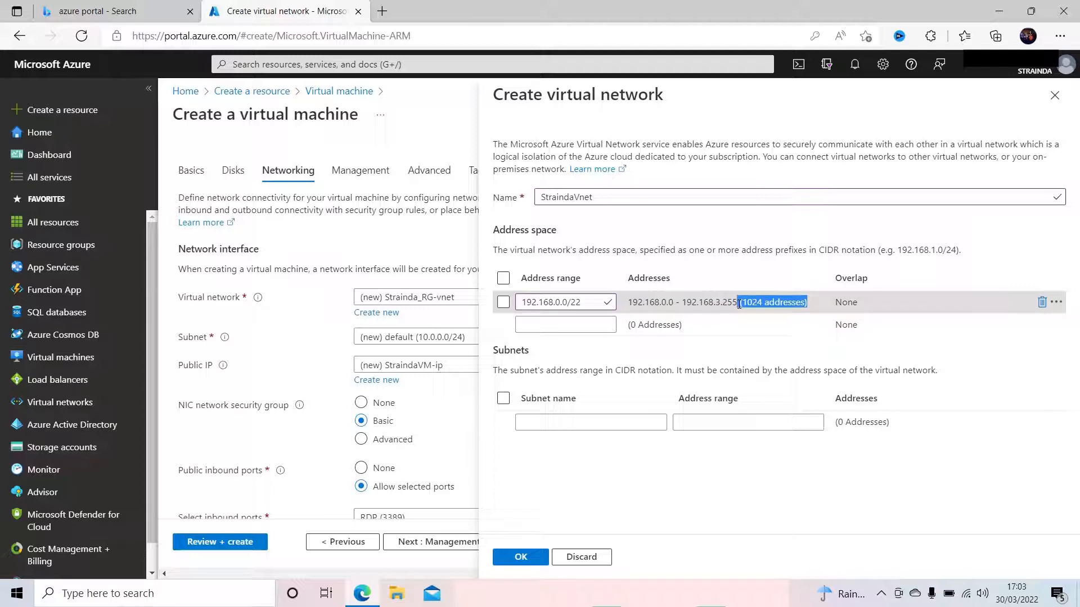
click(828, 476)
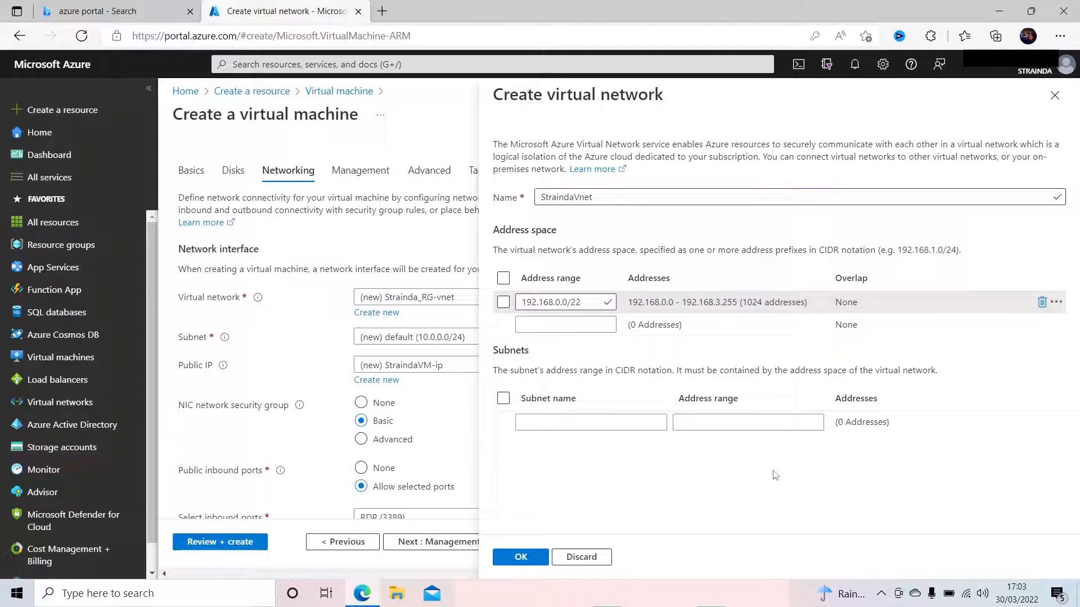
- Add a subnet named StraindaSubnet with the address range 192.168.0.0/23 and confirm the new virtual network
click(567, 427)
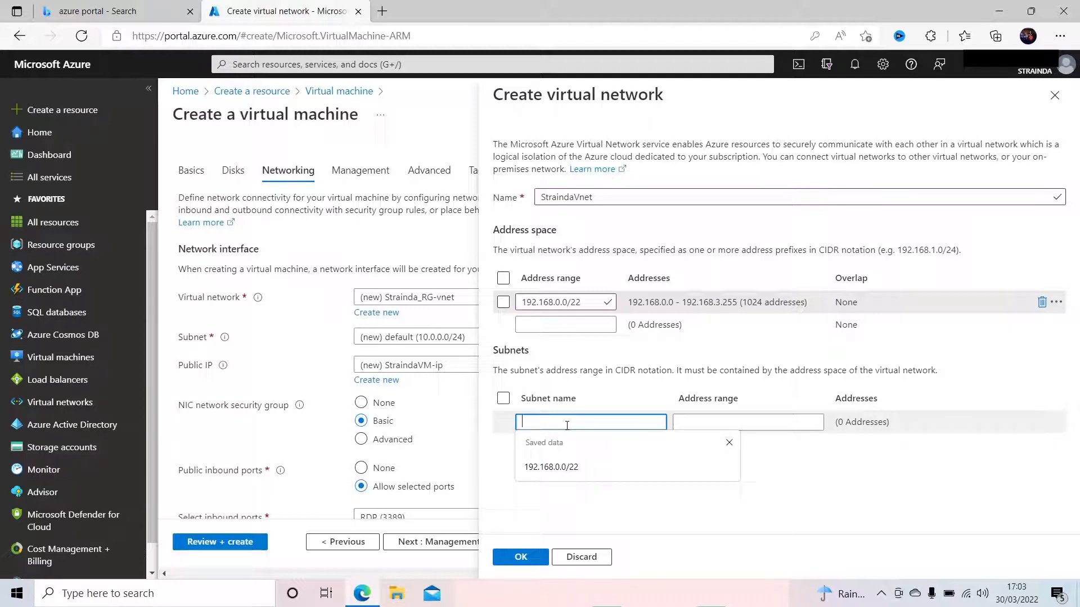
text(St)
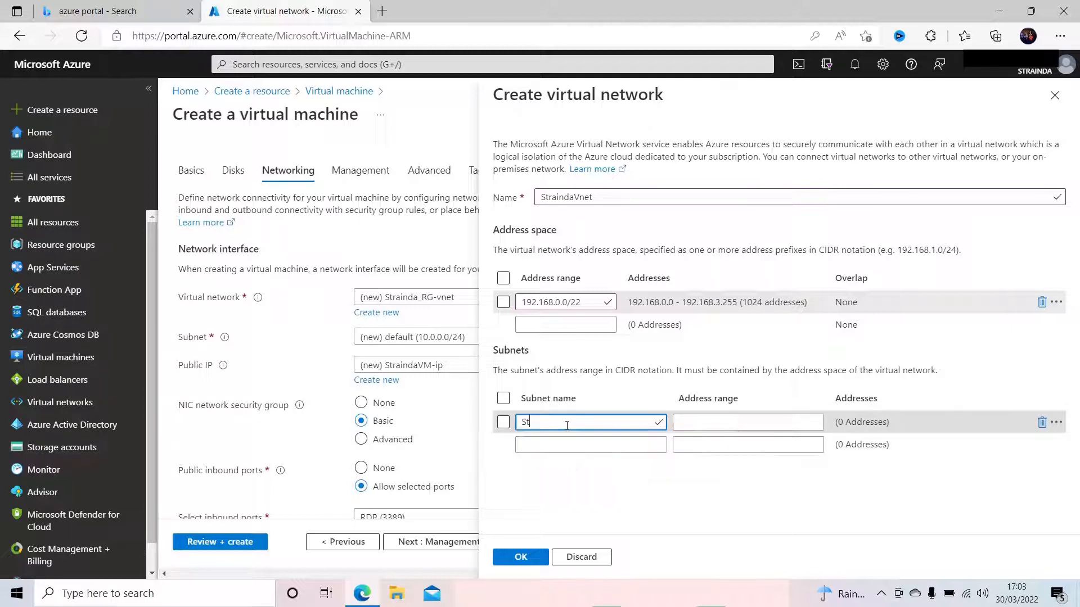
text(raindaSubnet)
click(701, 421)
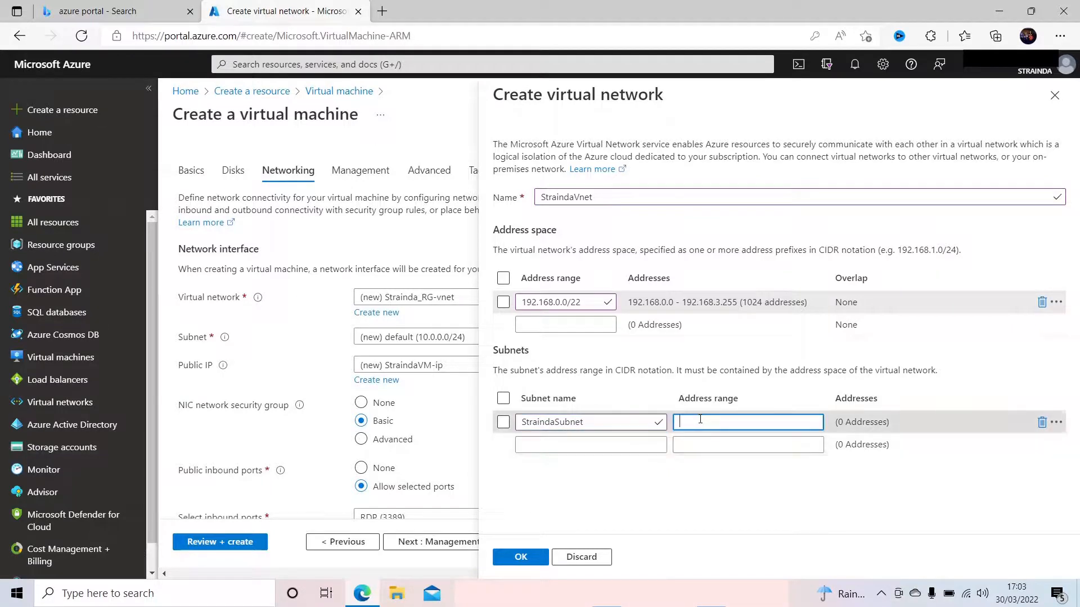
text(192.168.0)
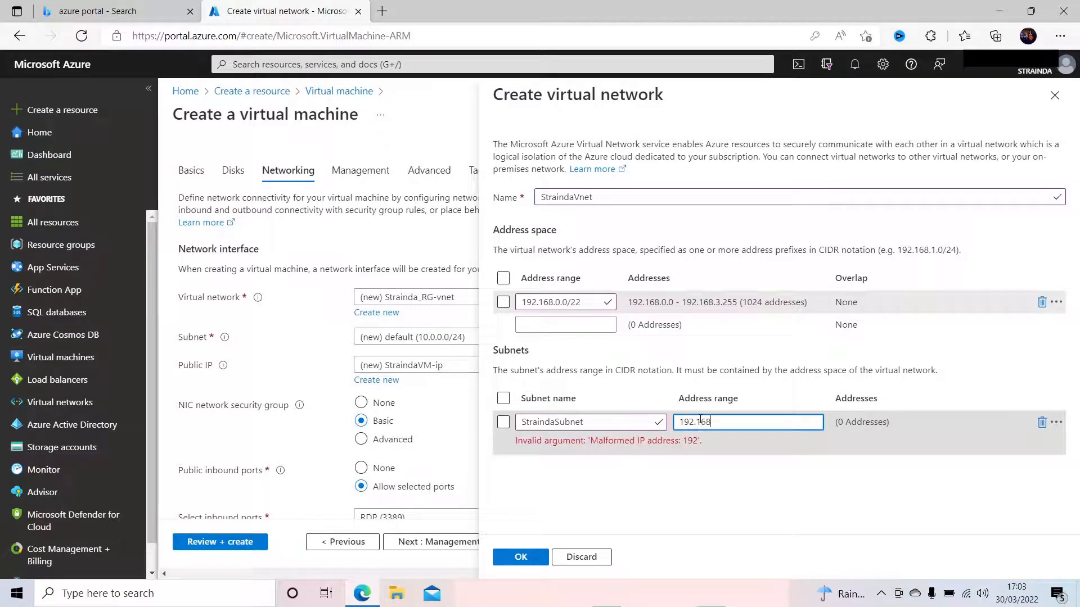
text(/)
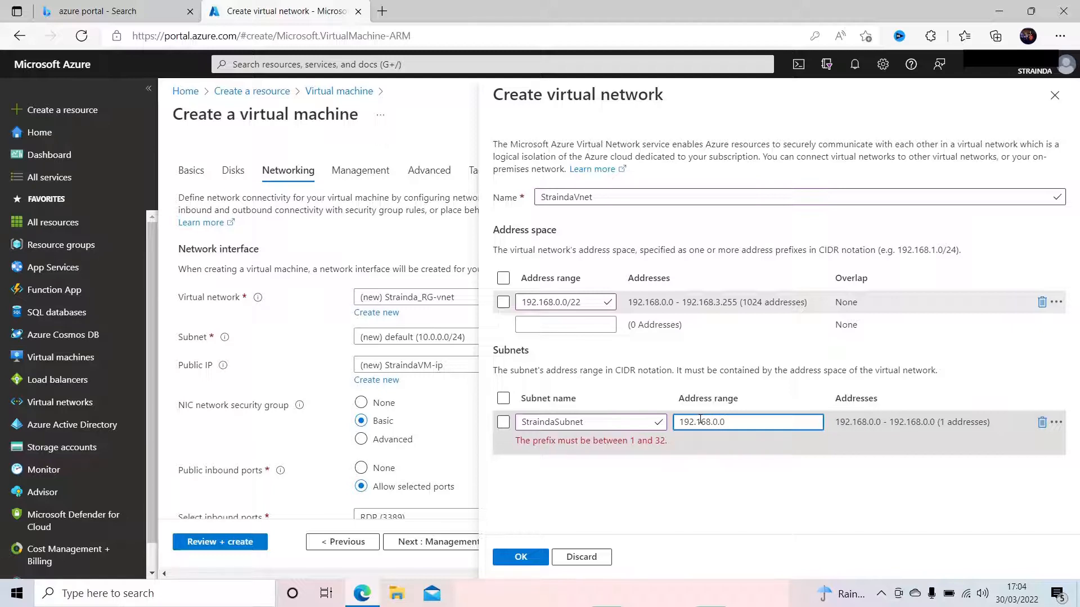
text(23)
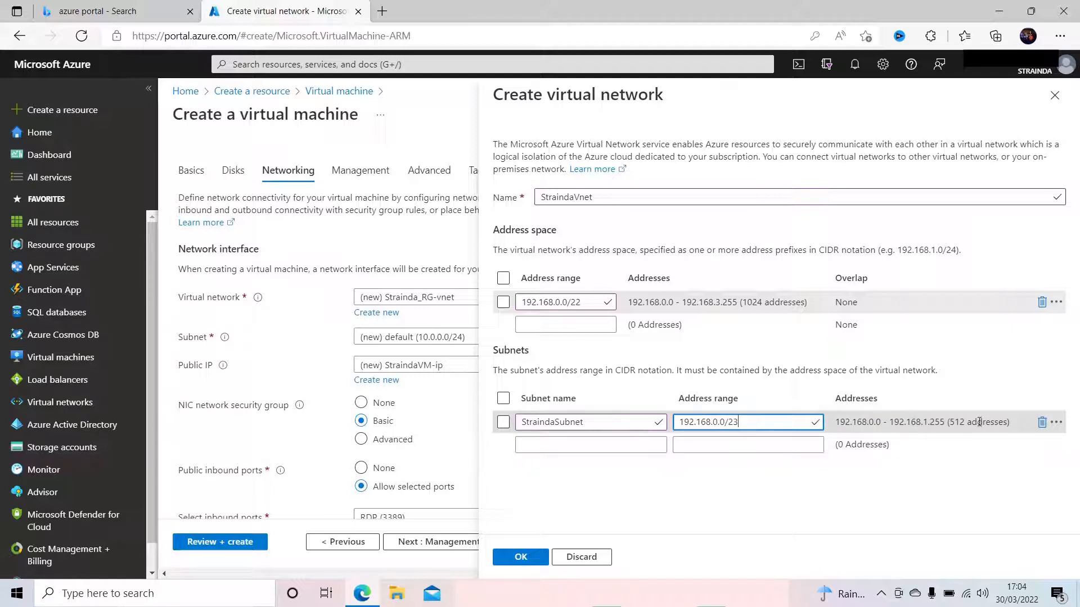
drag(1010, 423, 948, 424)
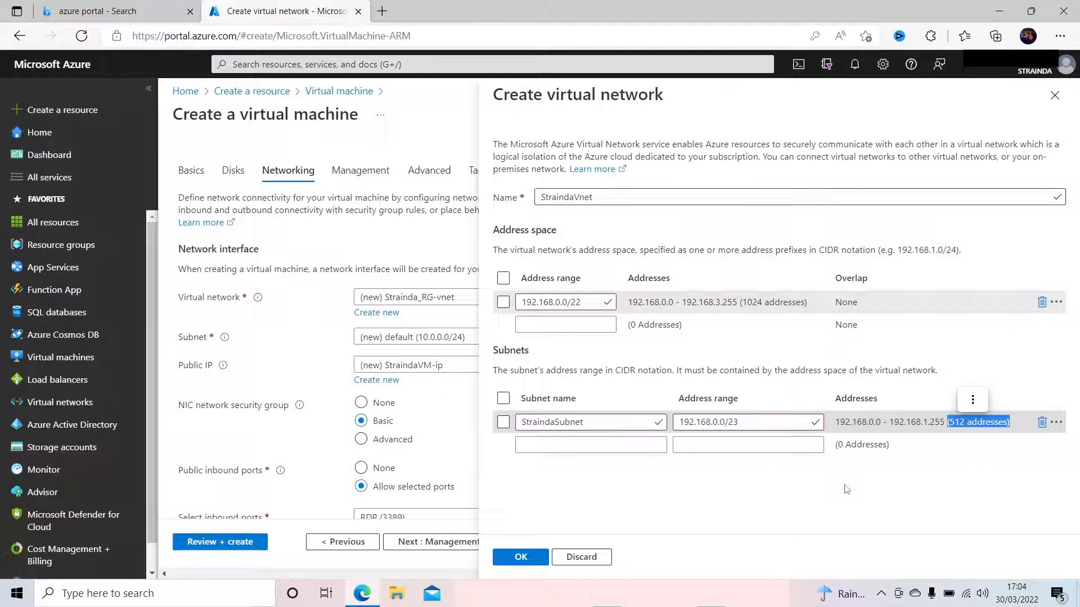
click(565, 531)
click(523, 557)
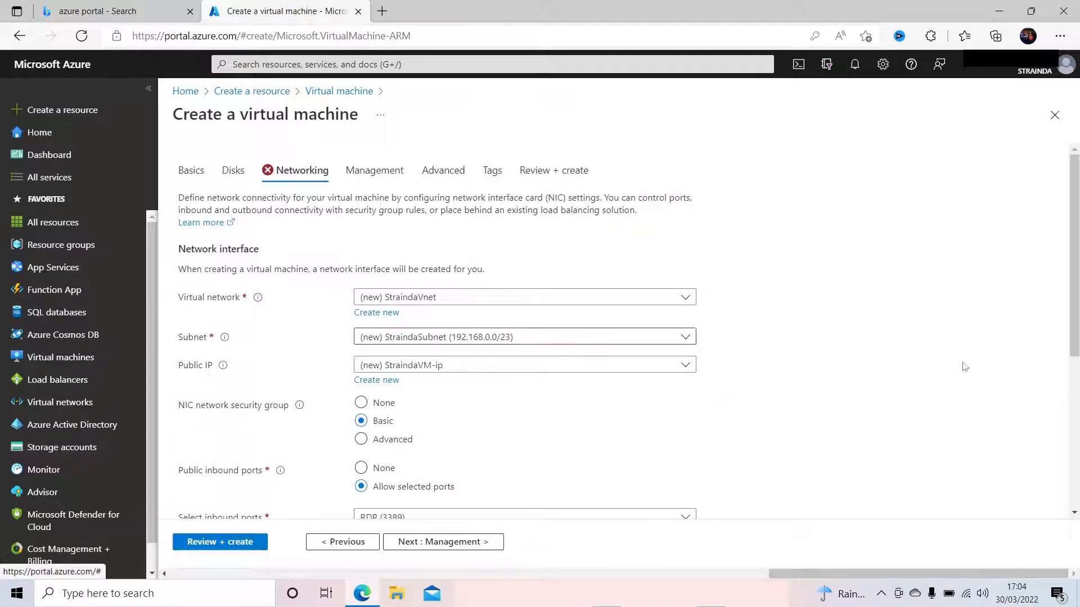
- Review the remaining networking options, then proceed through the management and advanced settings with their defaults to the tags
drag(1076, 264, 1072, 416)
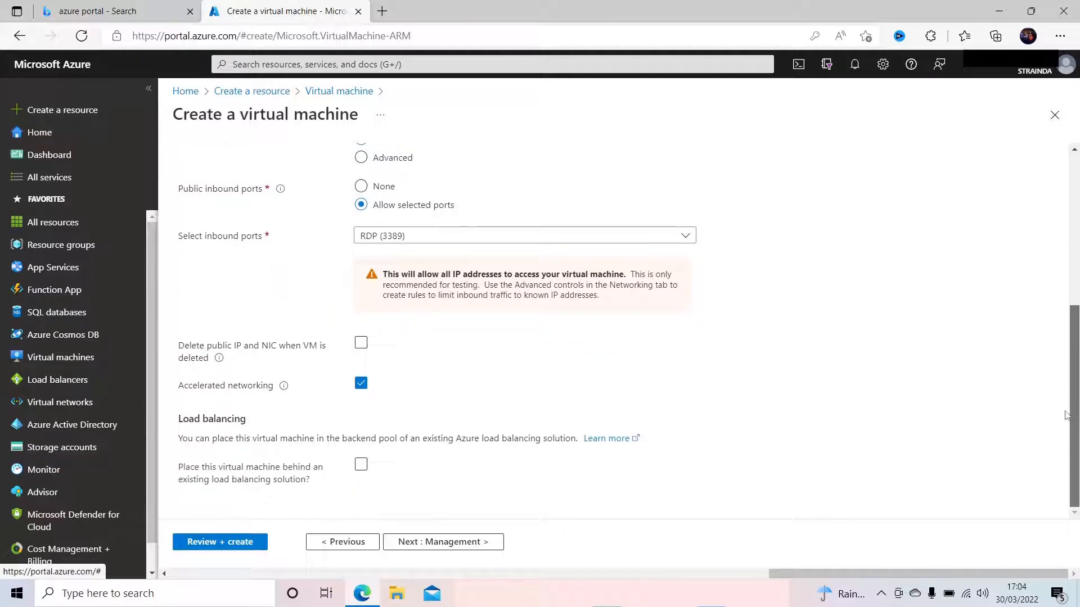
click(461, 548)
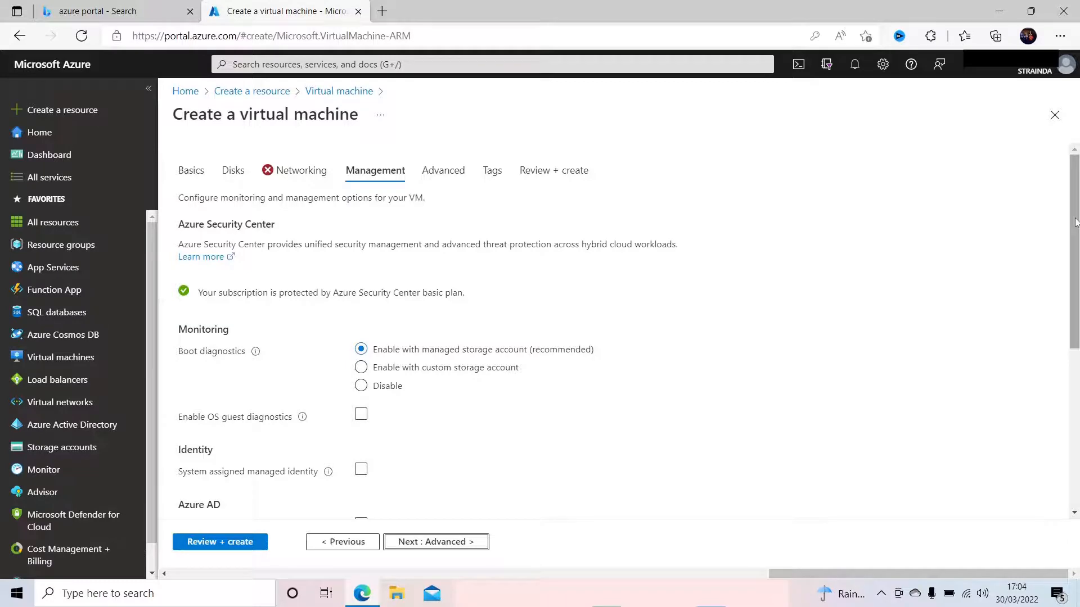
scroll(1076, 222, down, 5)
click(480, 542)
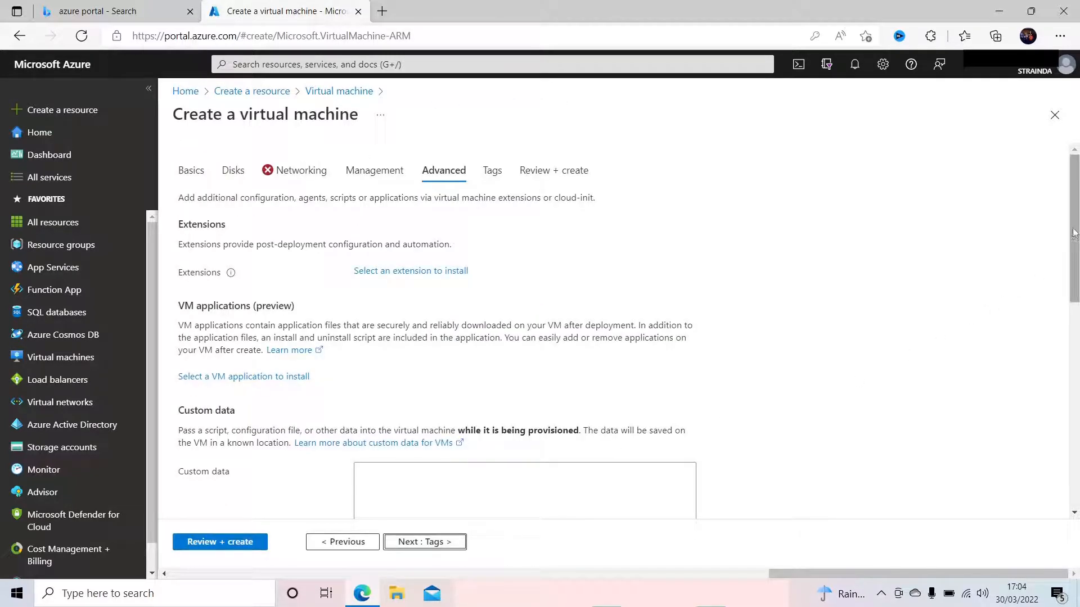
scroll(608, 506, down, 8)
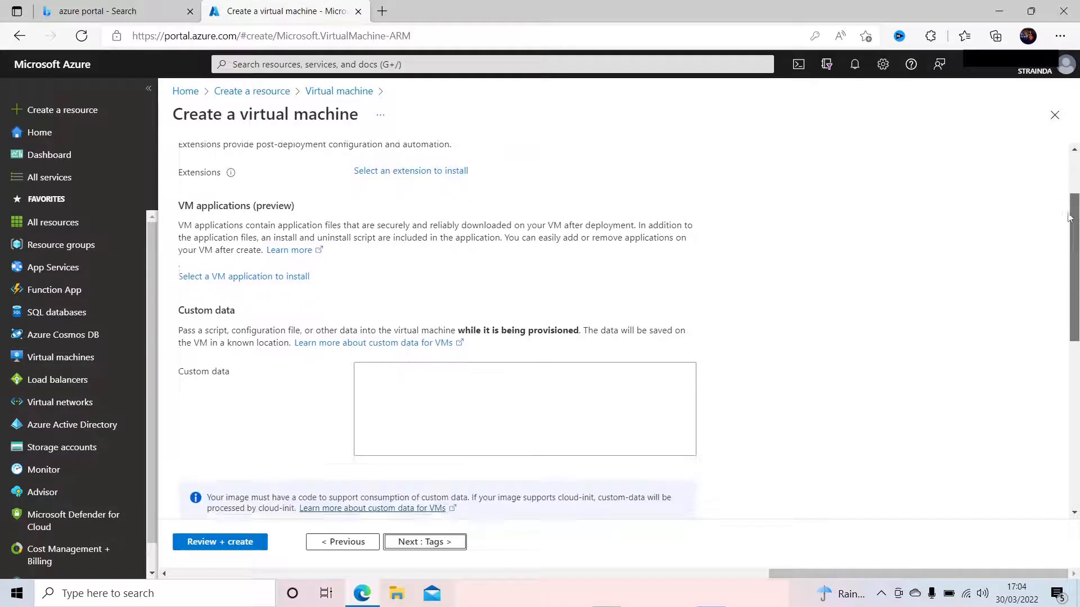
click(442, 542)
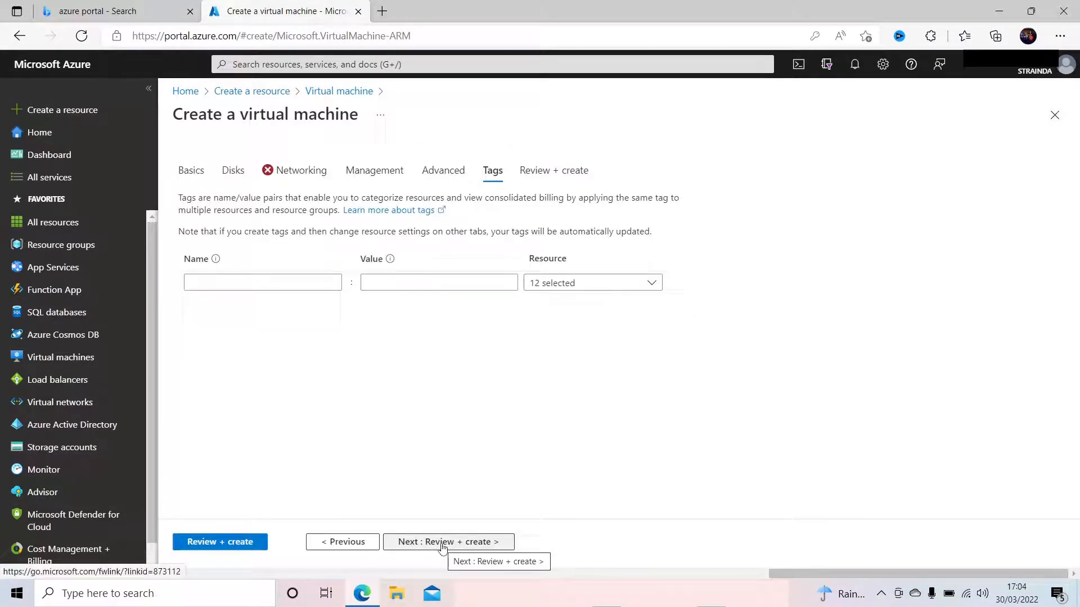
- Add a tag named StraindaVM with the value StraindaVM01 to the virtual machine's resources
click(213, 285)
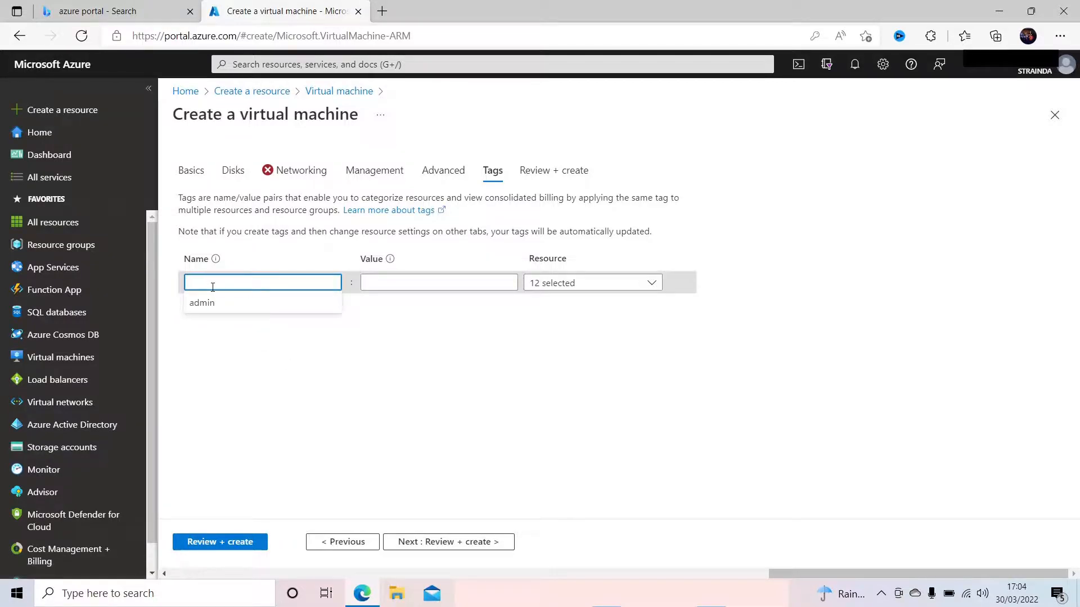
text(Strain)
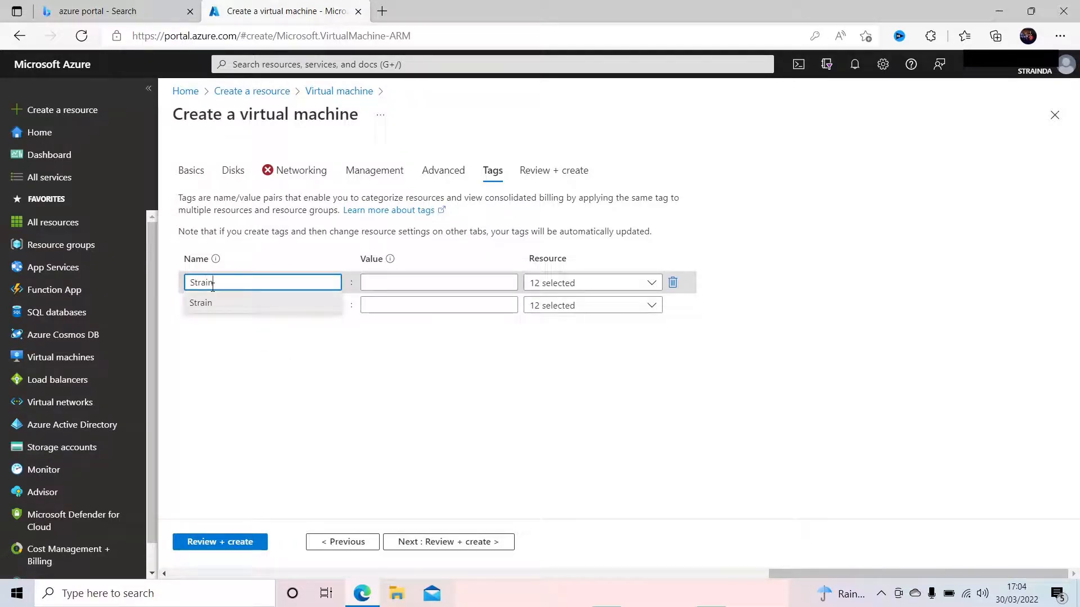
text(daVM)
click(366, 286)
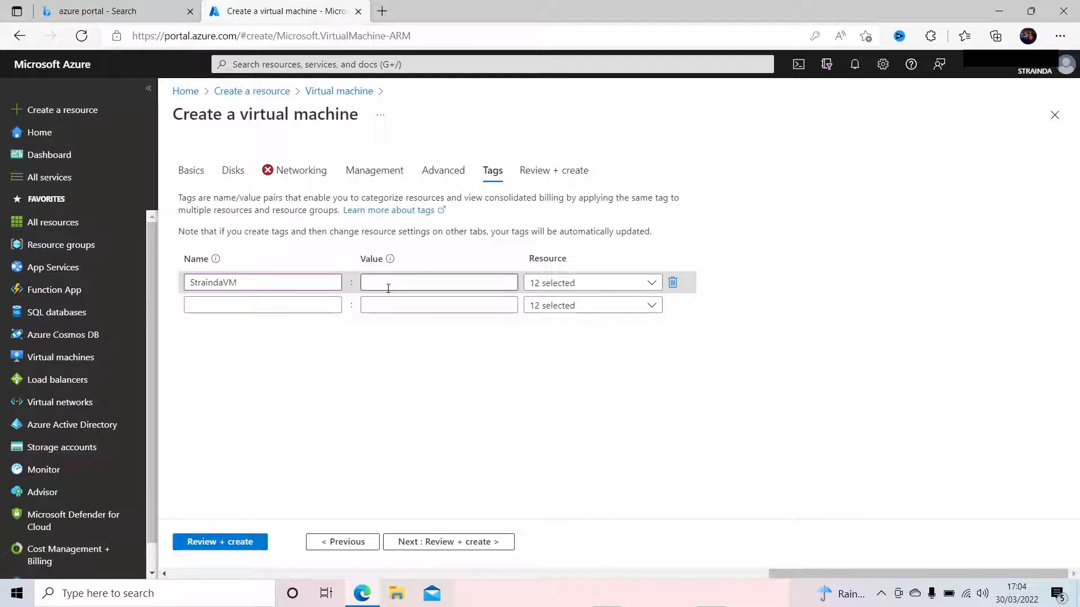
text(Stra)
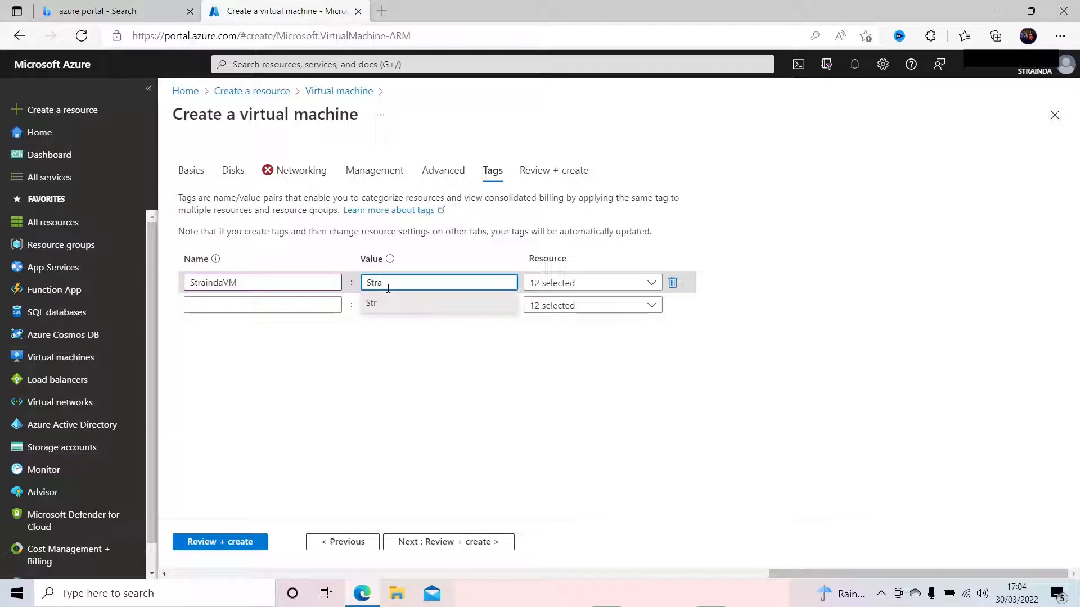
text(indaVM01)
click(764, 213)
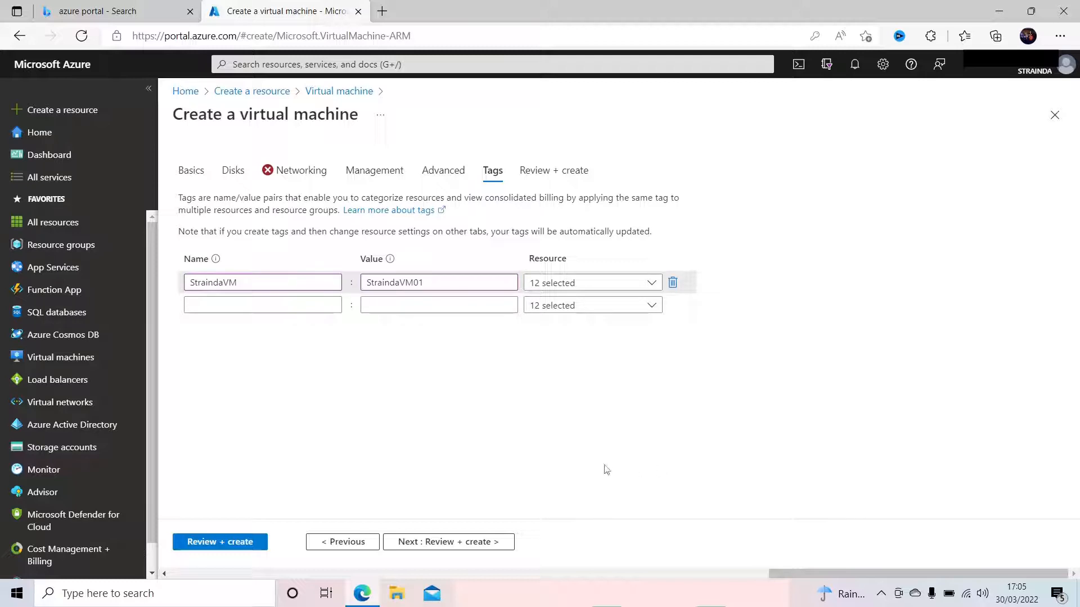
- Validate the configuration, check the hourly price and settings summary, and create the virtual machine
click(467, 542)
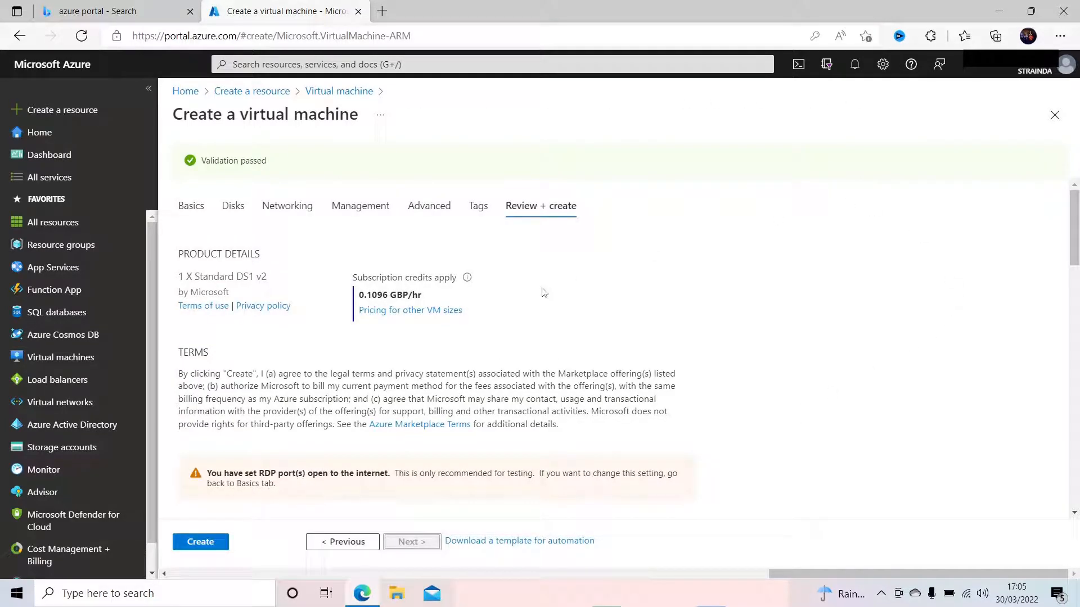
drag(434, 299, 358, 296)
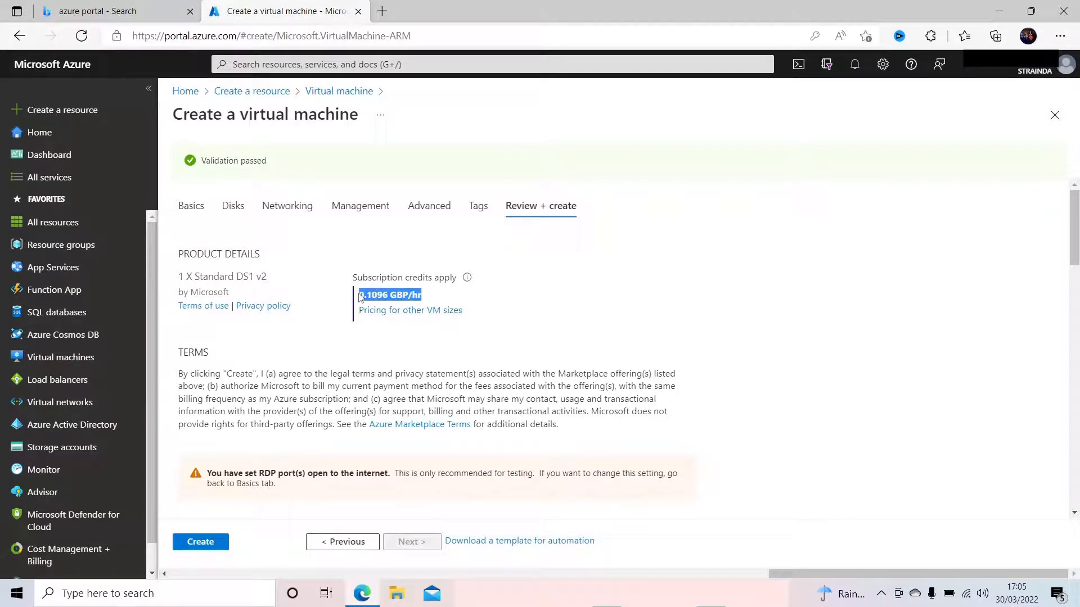
click(669, 292)
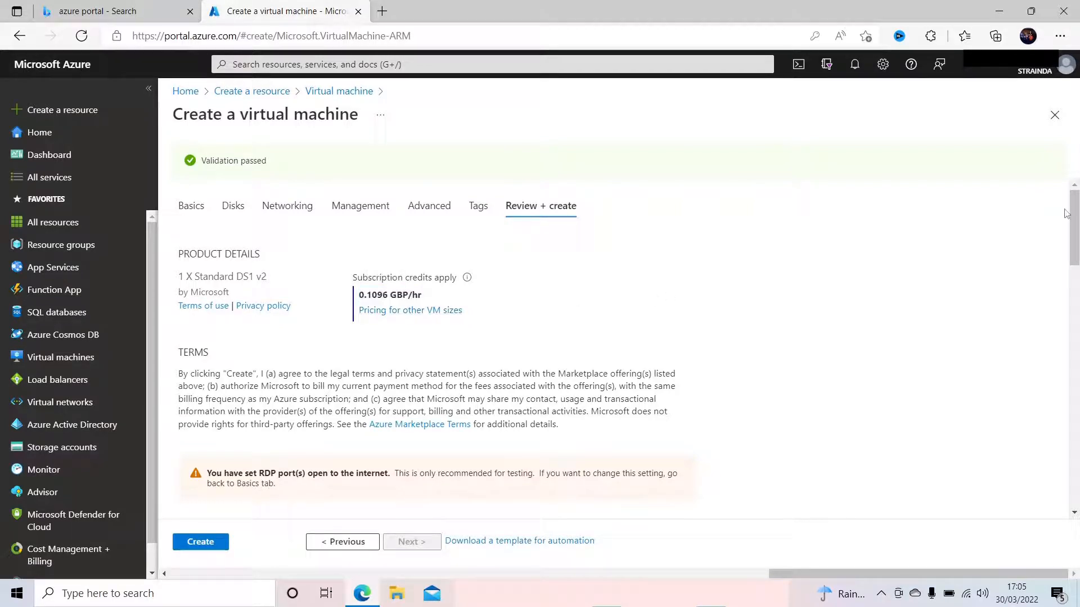
drag(1074, 214, 1075, 286)
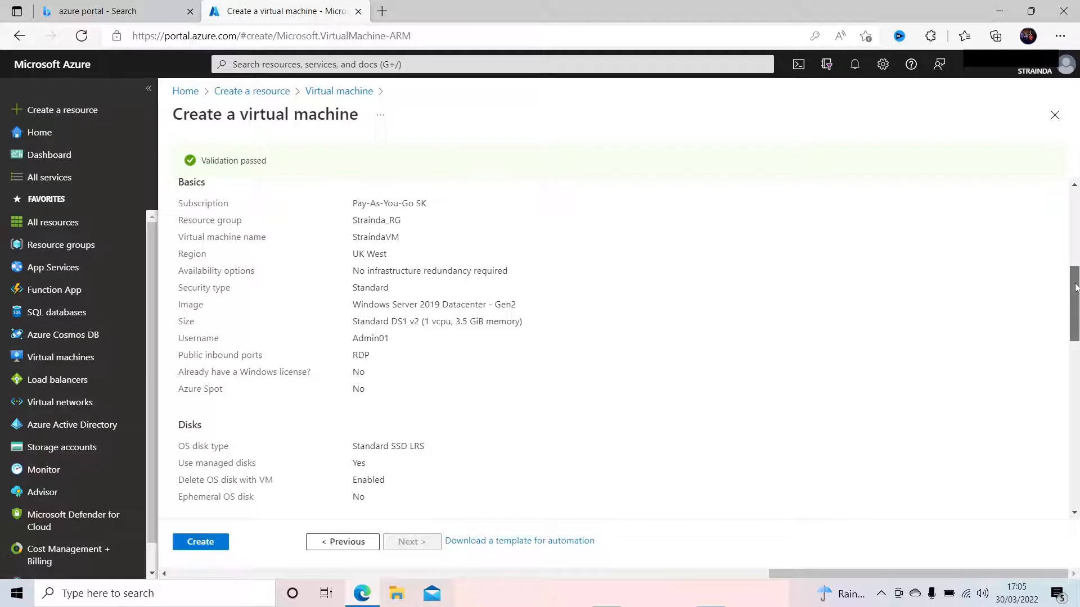
drag(1074, 287, 1068, 475)
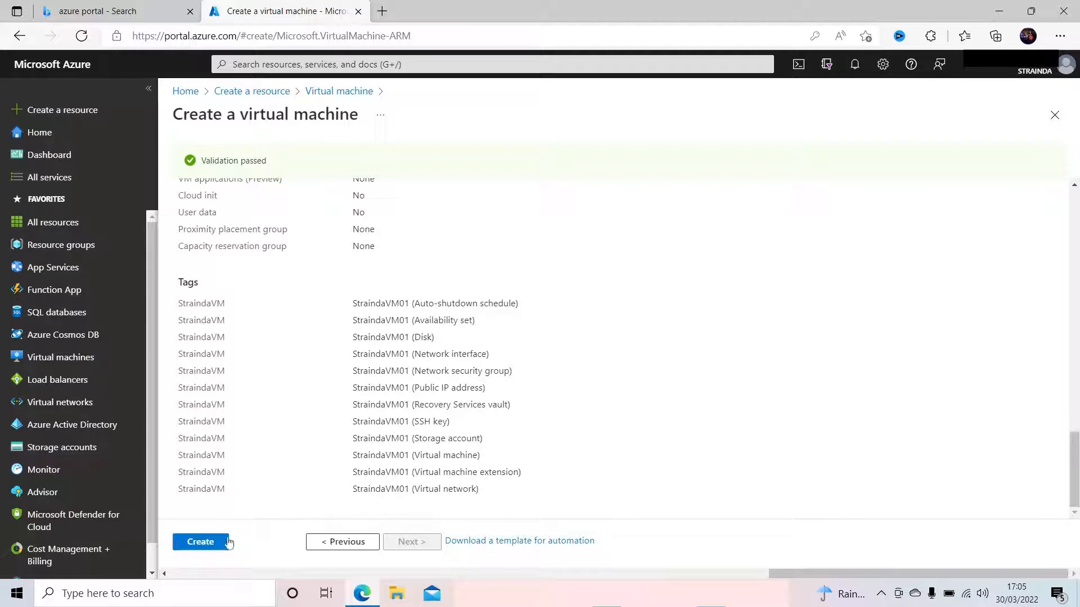
click(217, 546)
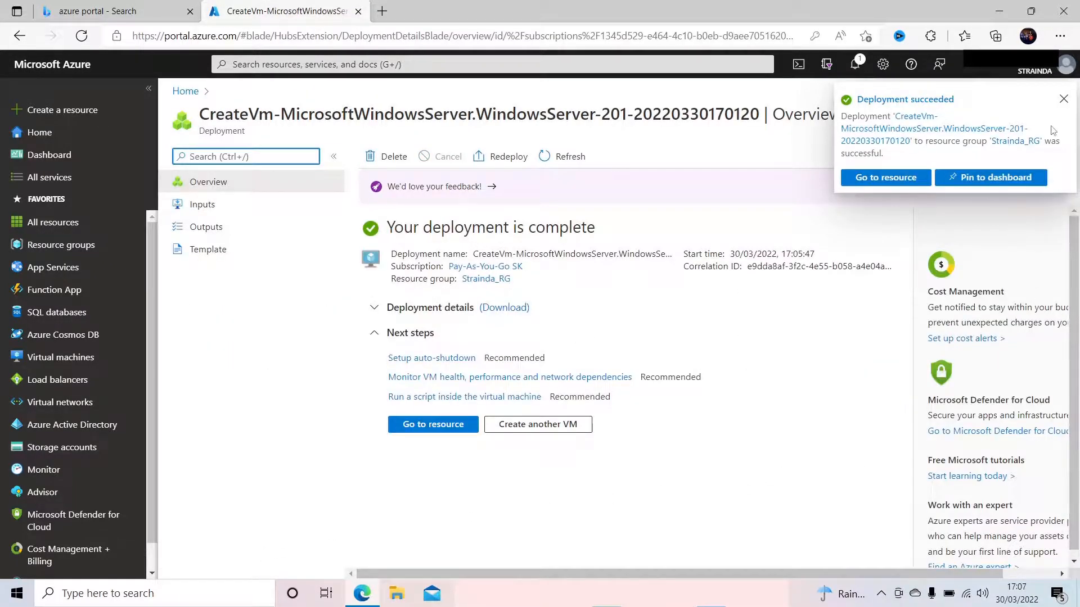
- Dismiss the deployment notification, open the deployed virtual machine and copy its public IP address
click(1064, 100)
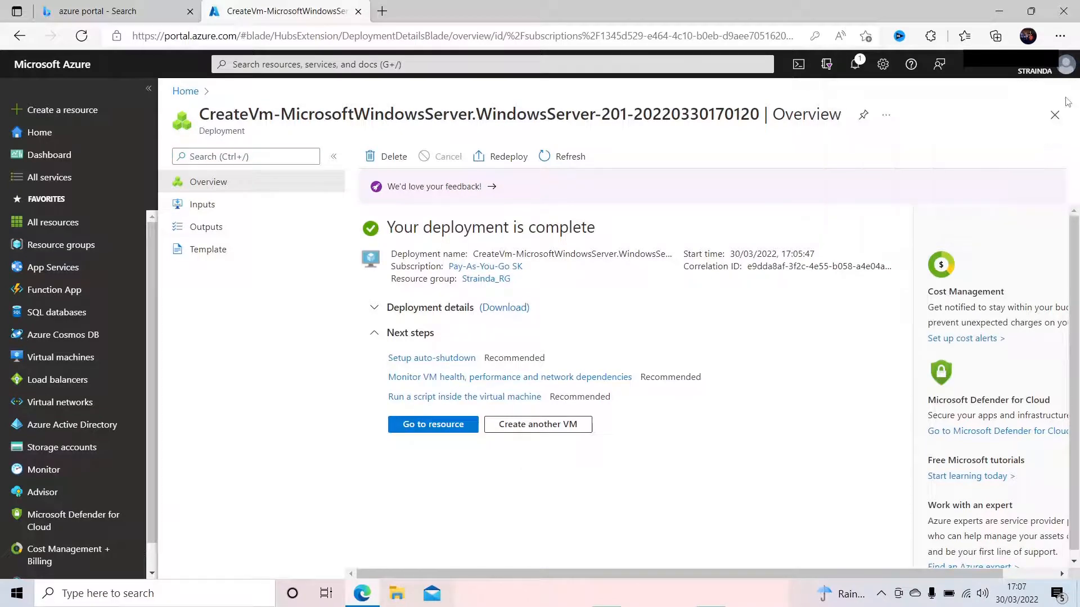
click(439, 426)
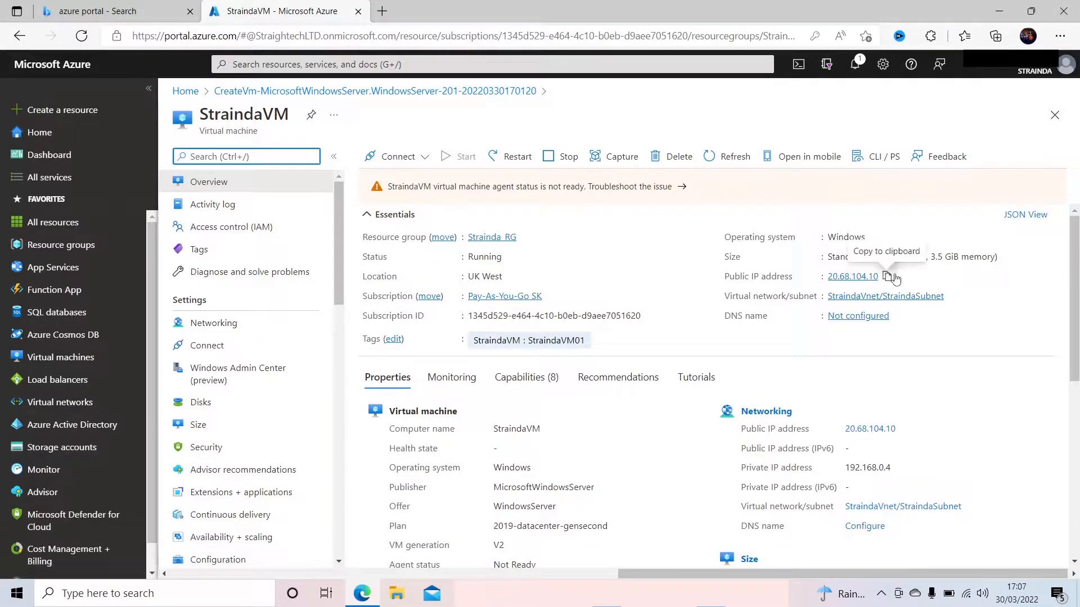
click(887, 276)
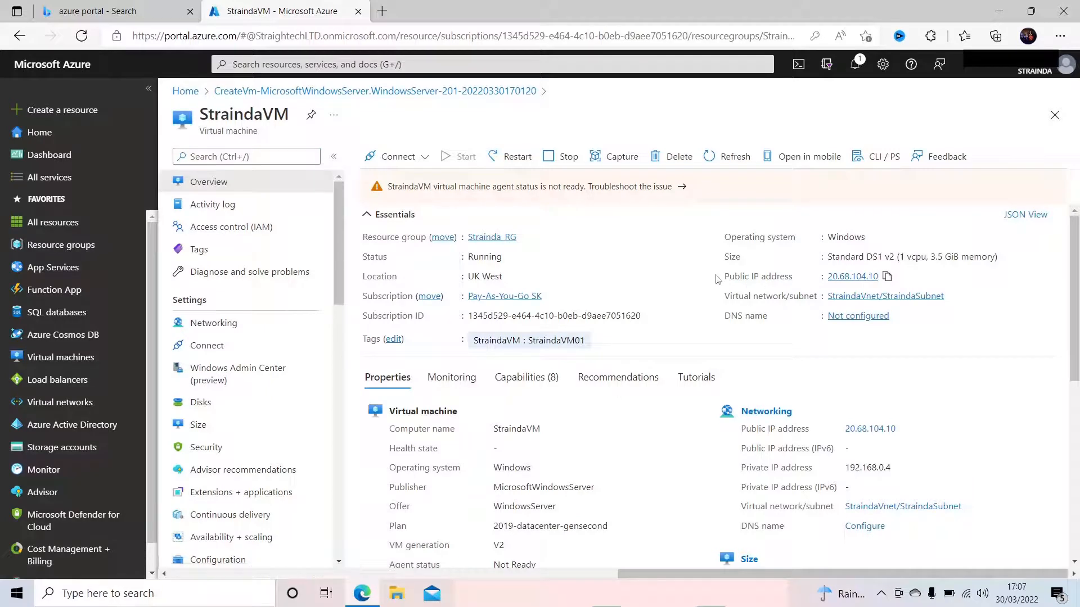
drag(718, 275, 891, 275)
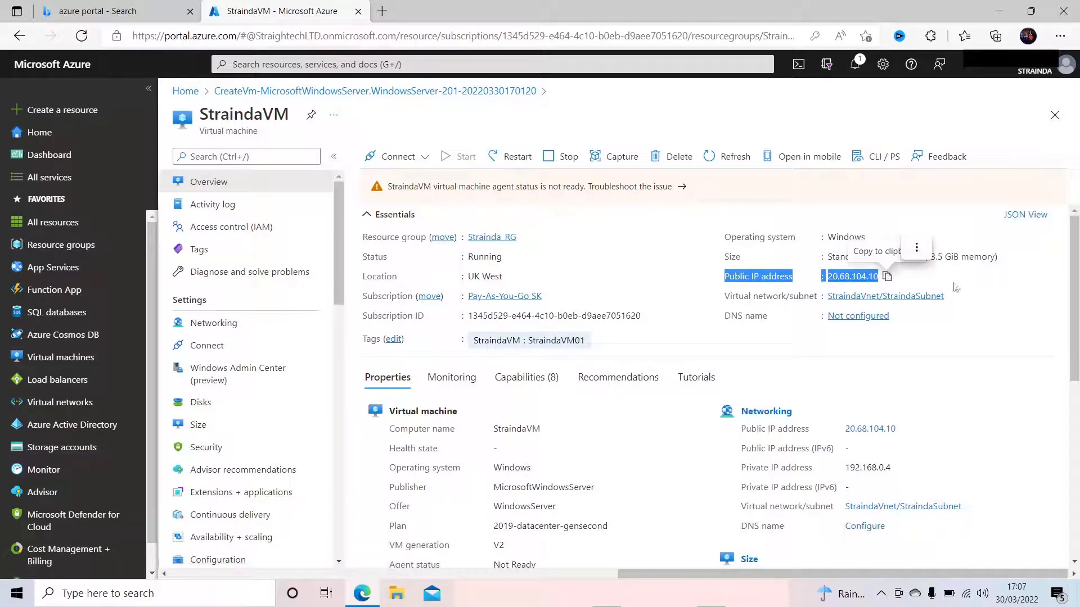
click(1013, 339)
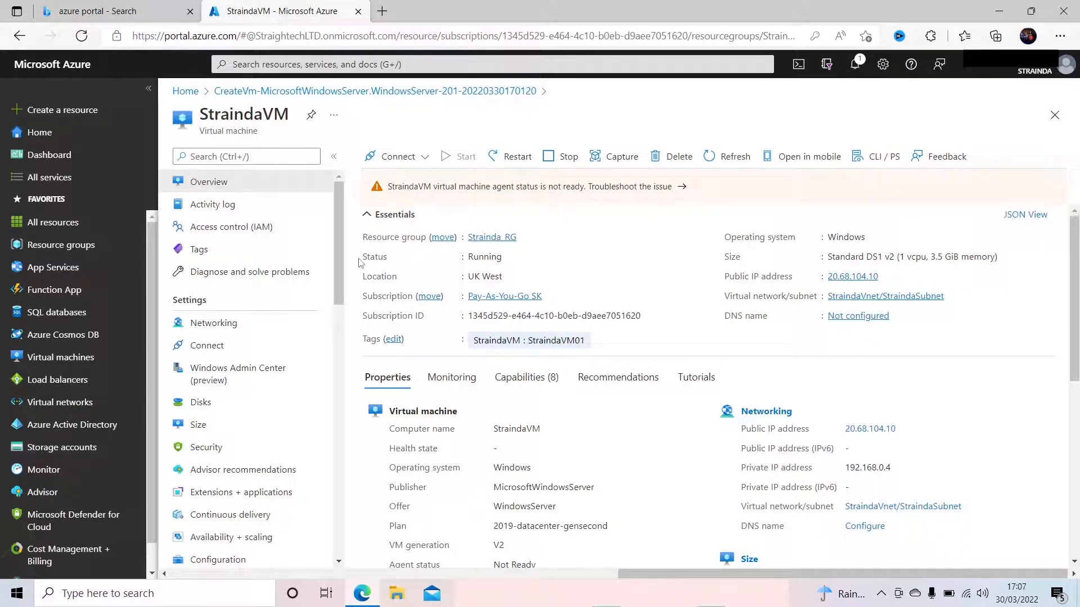
- Examine the virtual machine's running status and its networking, size, disk and security properties
drag(360, 262, 515, 260)
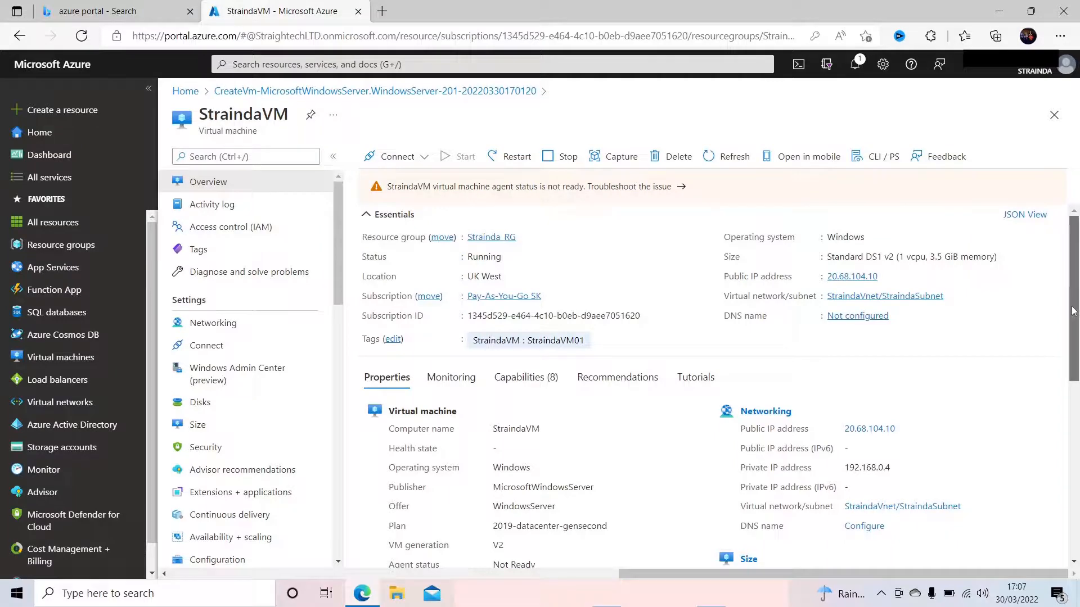
drag(1073, 308, 1070, 395)
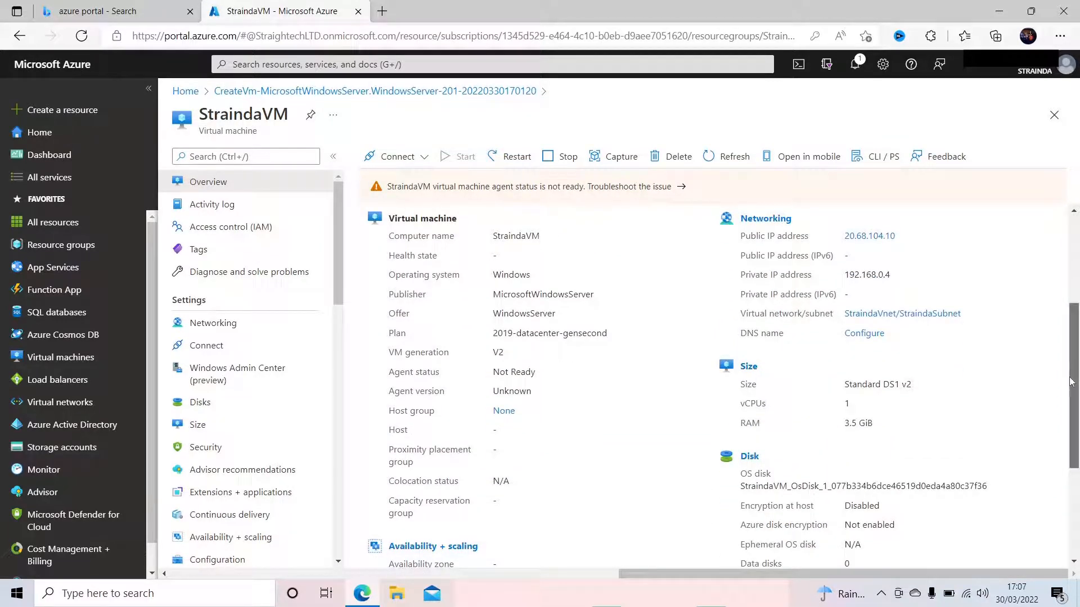
drag(1070, 395, 1073, 480)
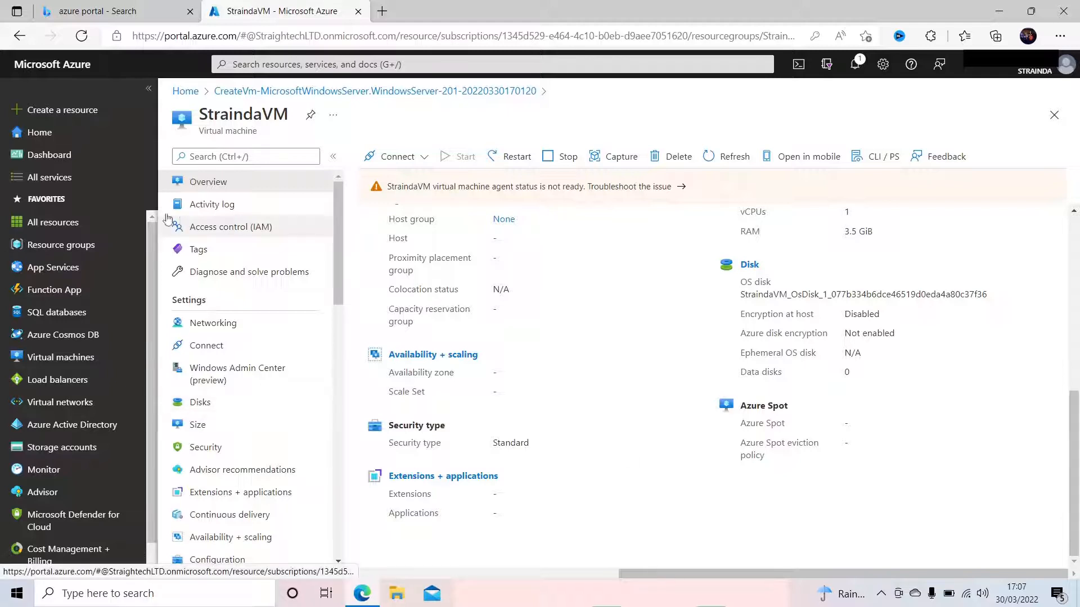
- Open the Strainda_RG resource group and examine the full list of resources created with the virtual machine
click(68, 252)
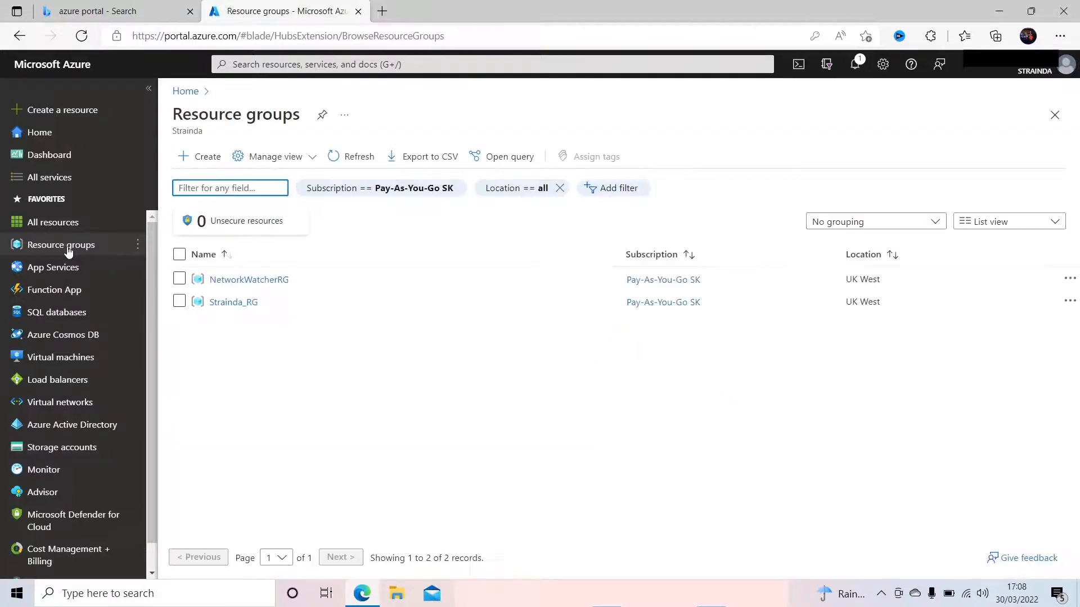
click(244, 303)
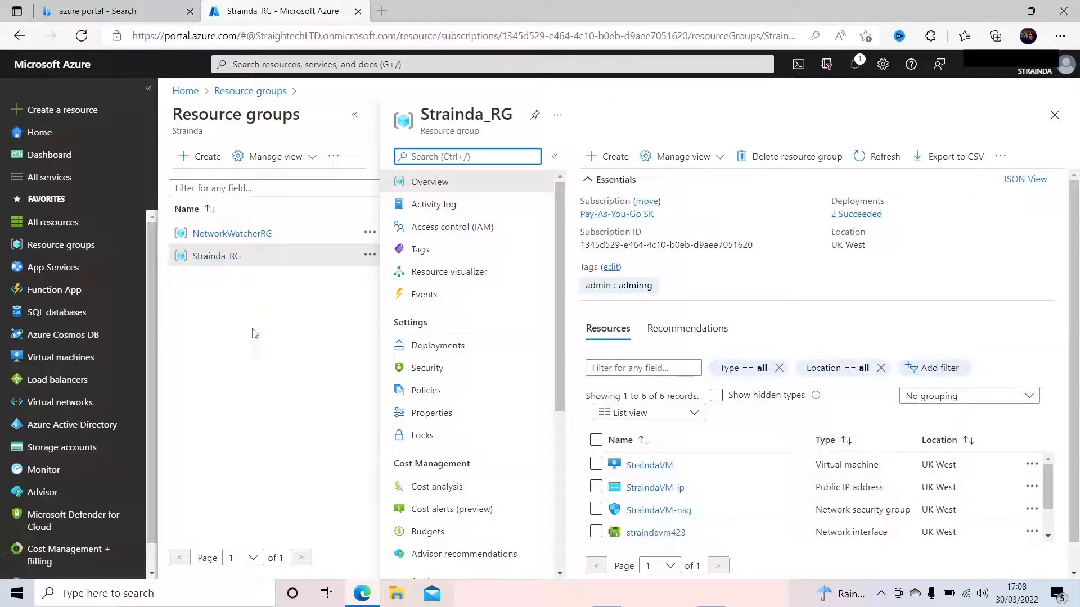
click(356, 119)
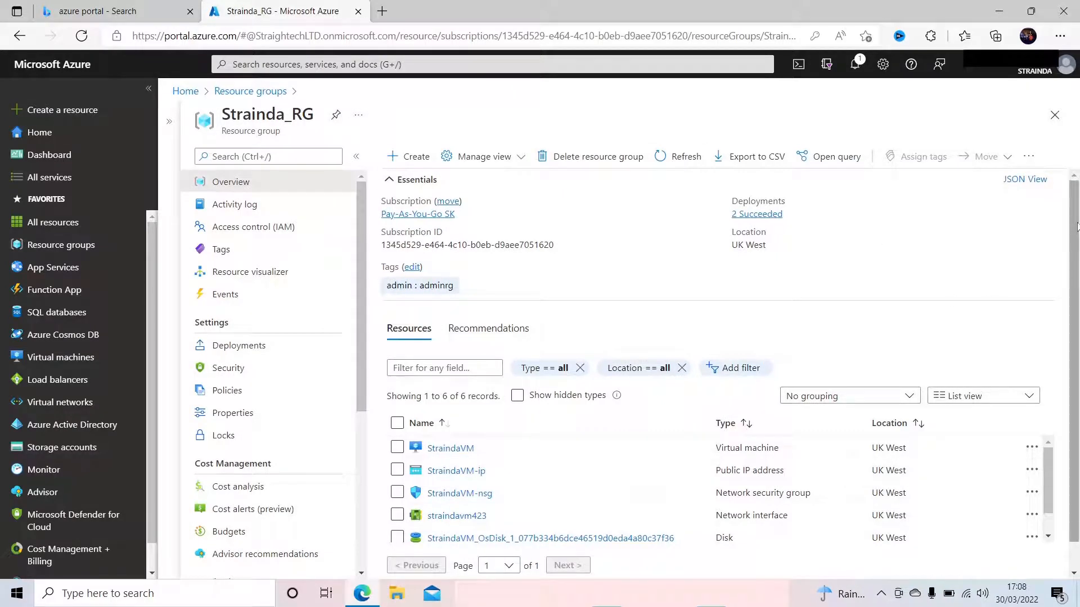
drag(1077, 226, 1076, 256)
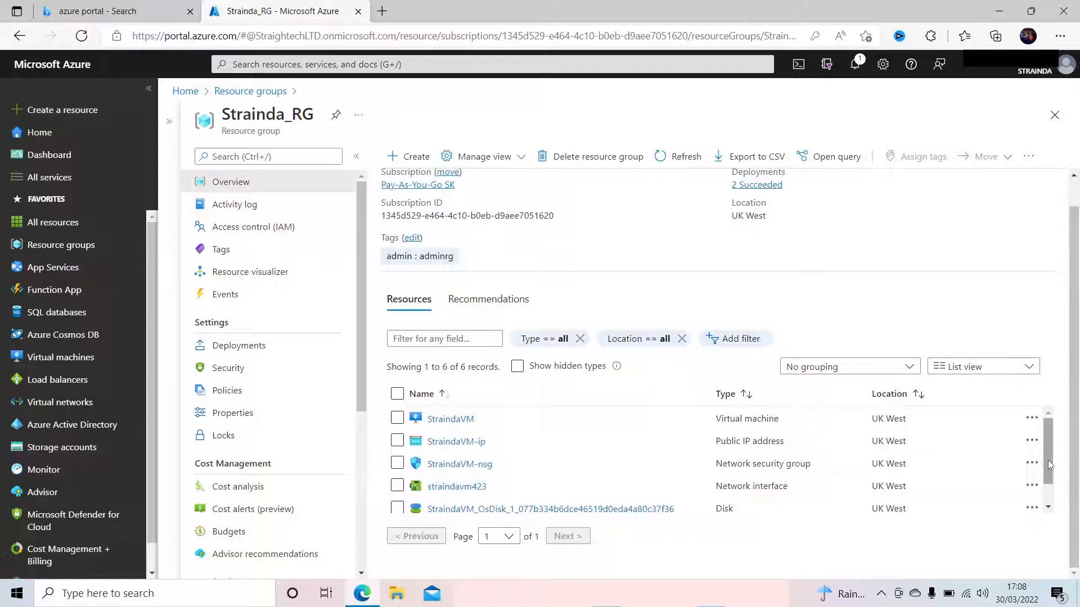
drag(1047, 458, 1045, 490)
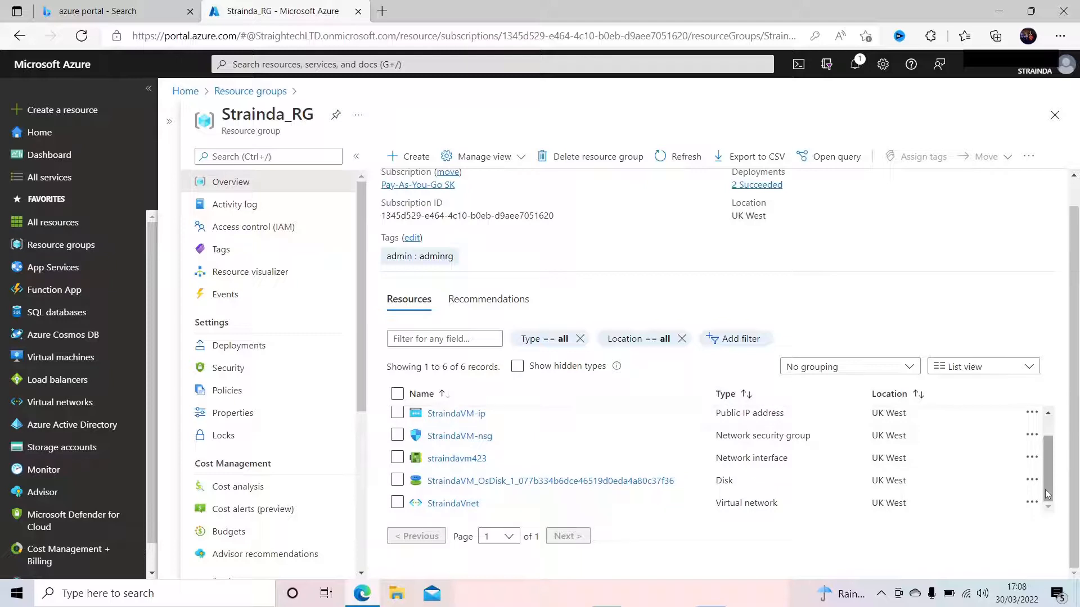
- Open the StraindaVnet virtual network and view its topology diagram
click(470, 505)
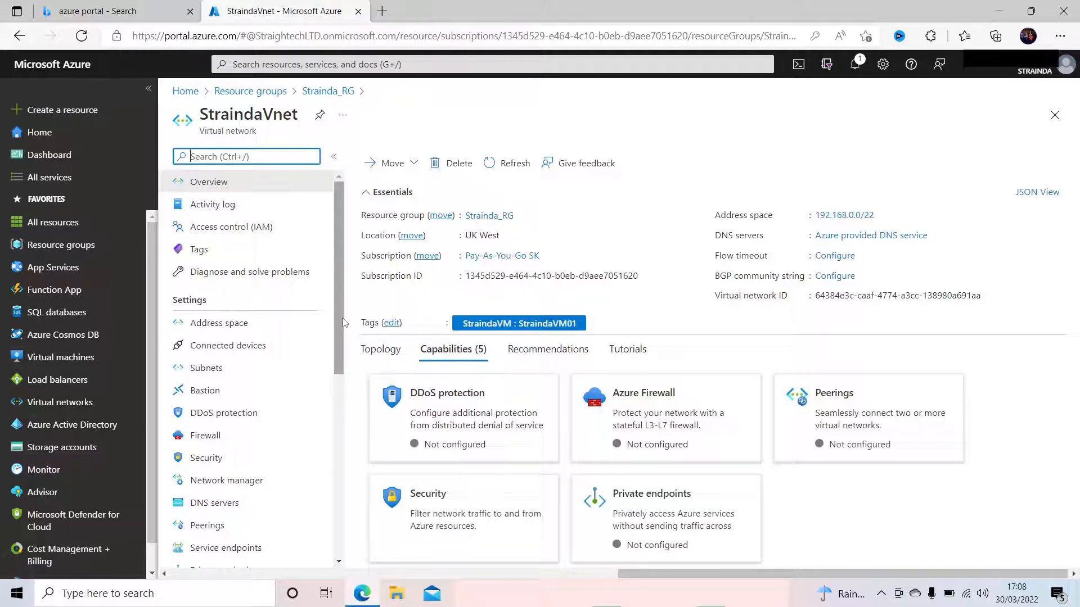
drag(340, 325, 334, 454)
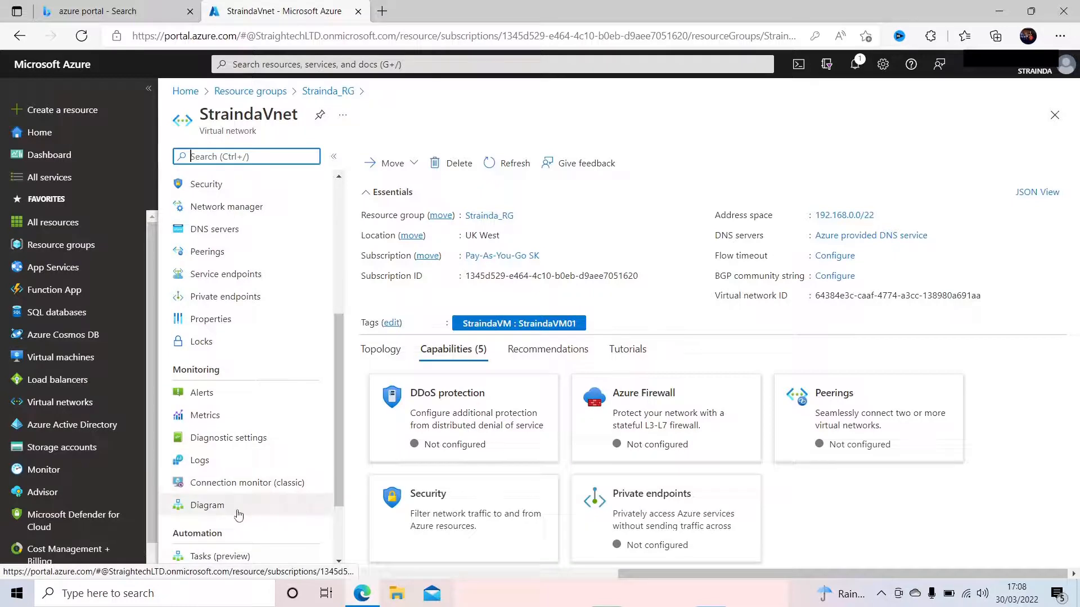
click(206, 505)
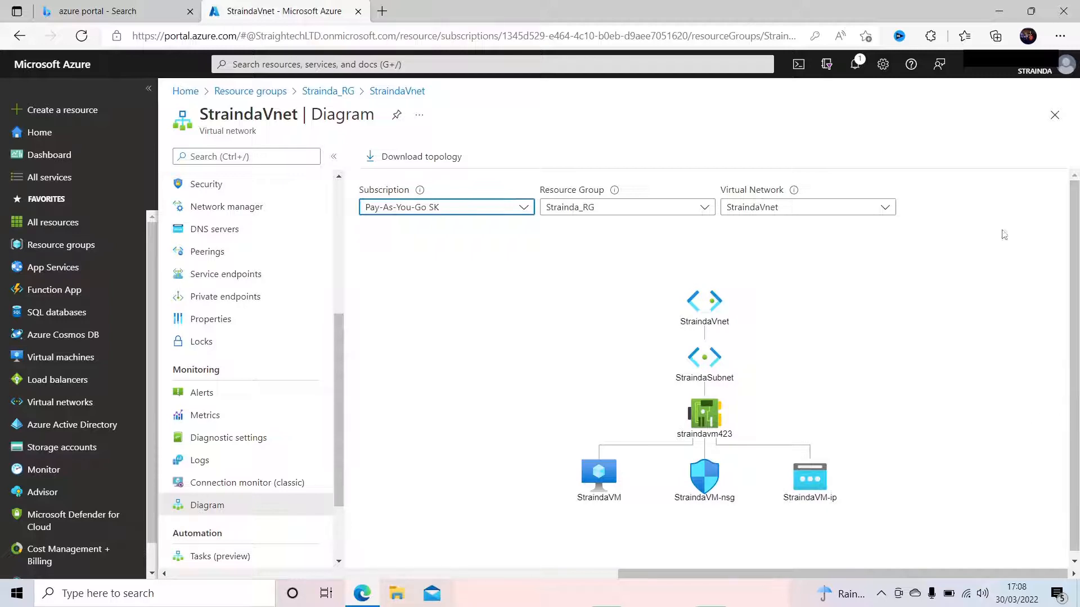
- Return to the Strainda_RG resource group, open StraindaVM and examine its properties
click(332, 96)
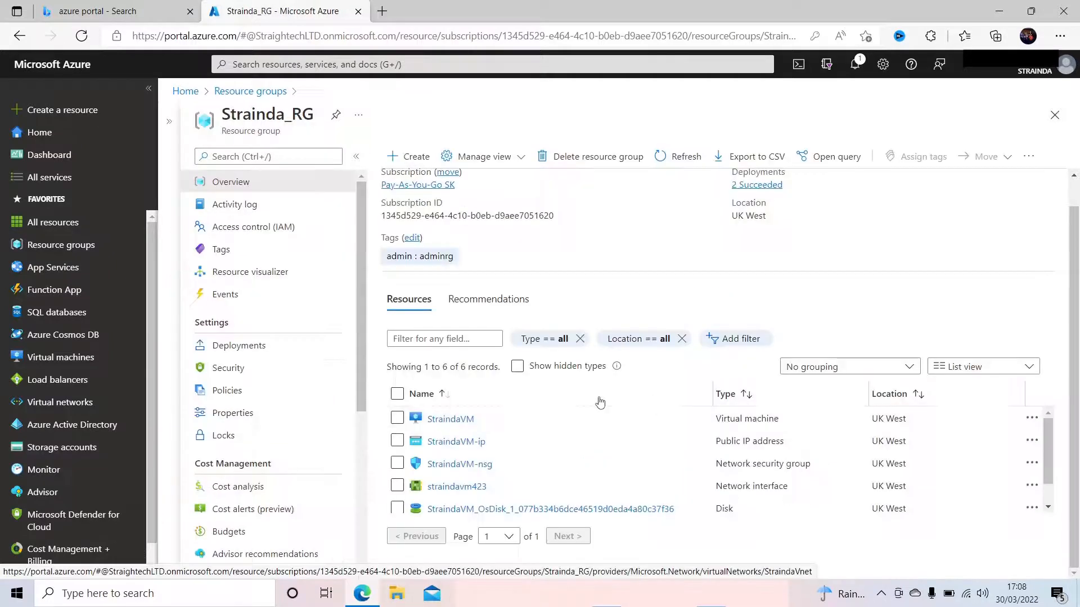
click(453, 419)
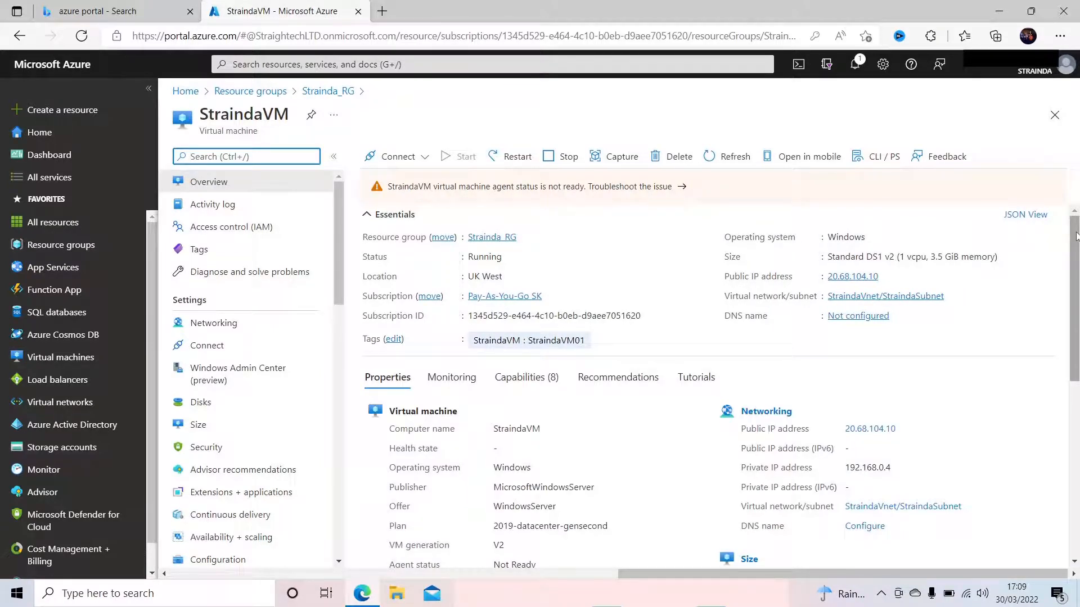
drag(1076, 236, 1072, 302)
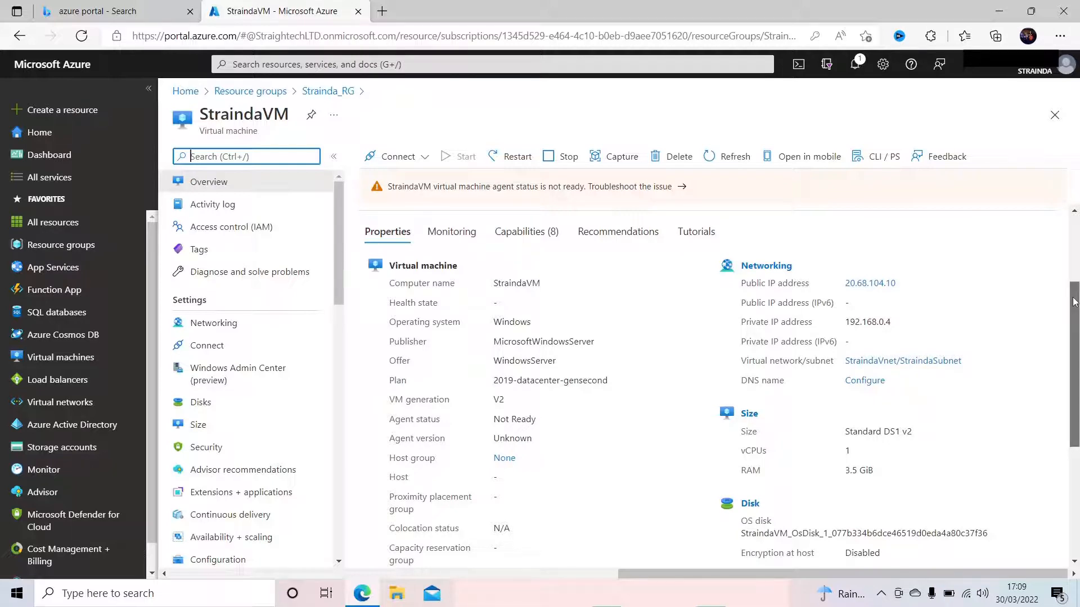
- Download the RDP connection file for StraindaVM with its public IP address and port 3389
scroll(1073, 302, down, 5)
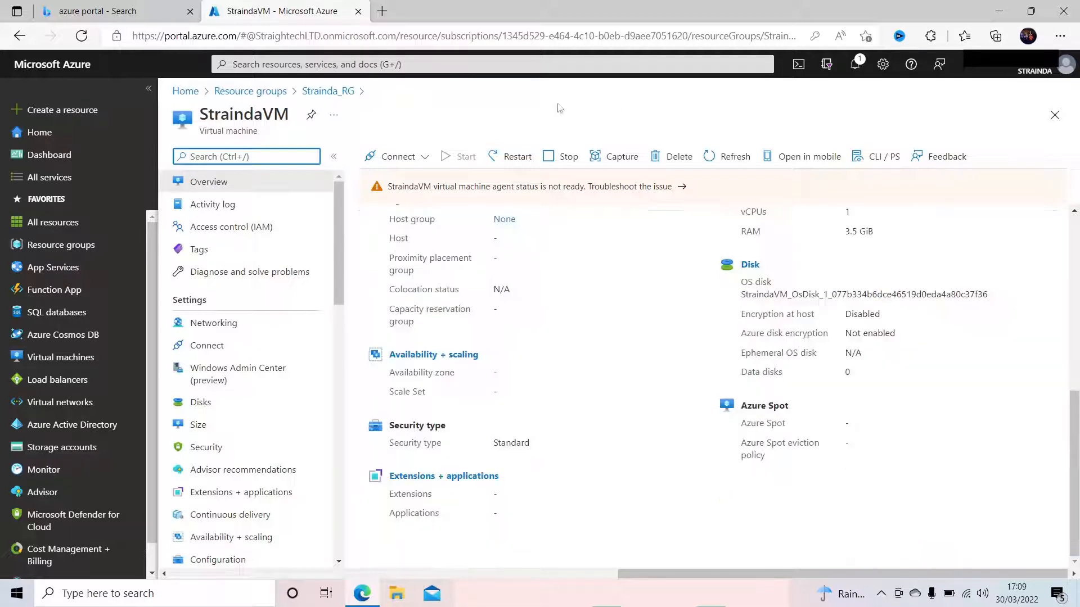
click(421, 160)
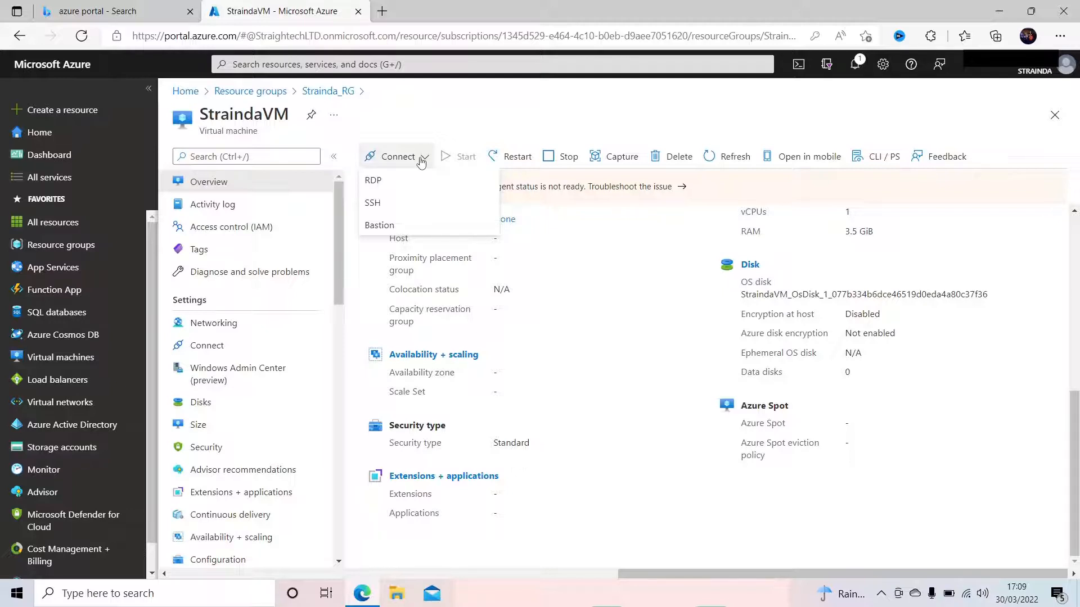
click(384, 182)
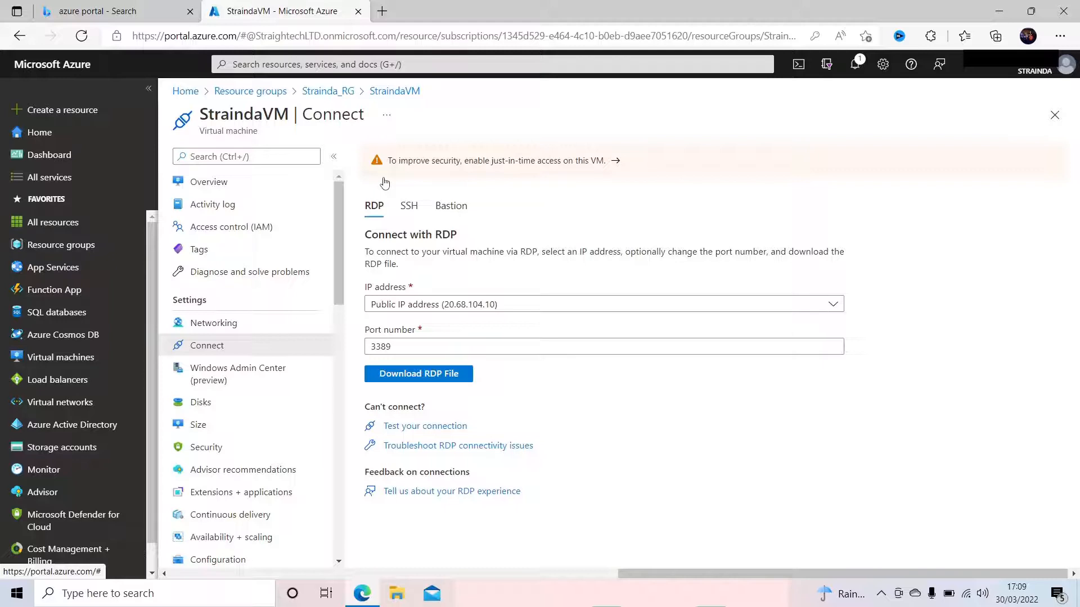
click(457, 381)
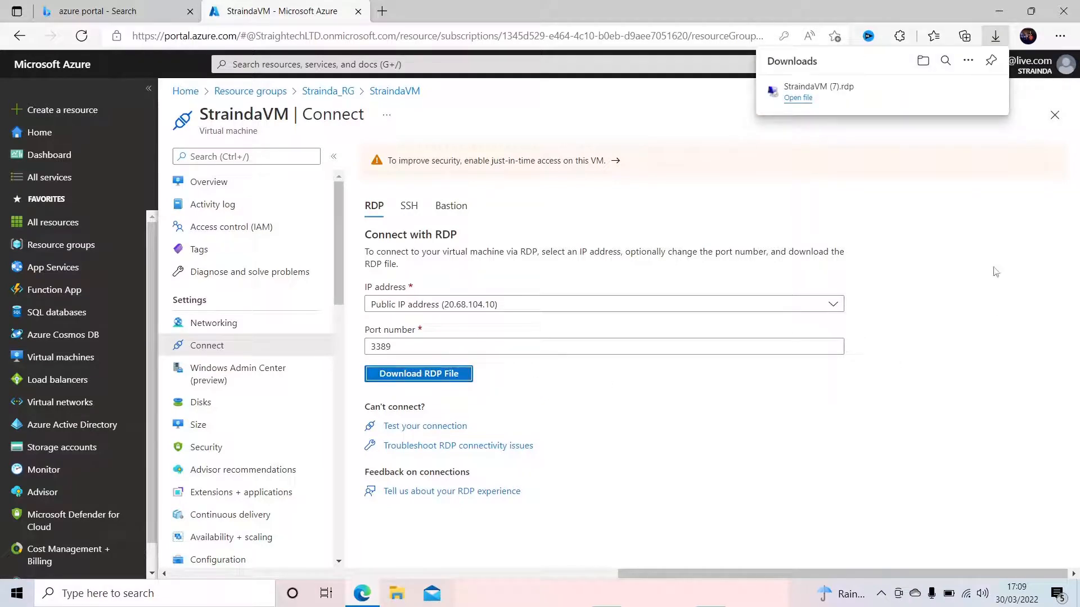
- Open the downloaded StraindaVM RDP file and connect as Admin01 with the account password, accepting the publisher and certificate warnings
click(798, 99)
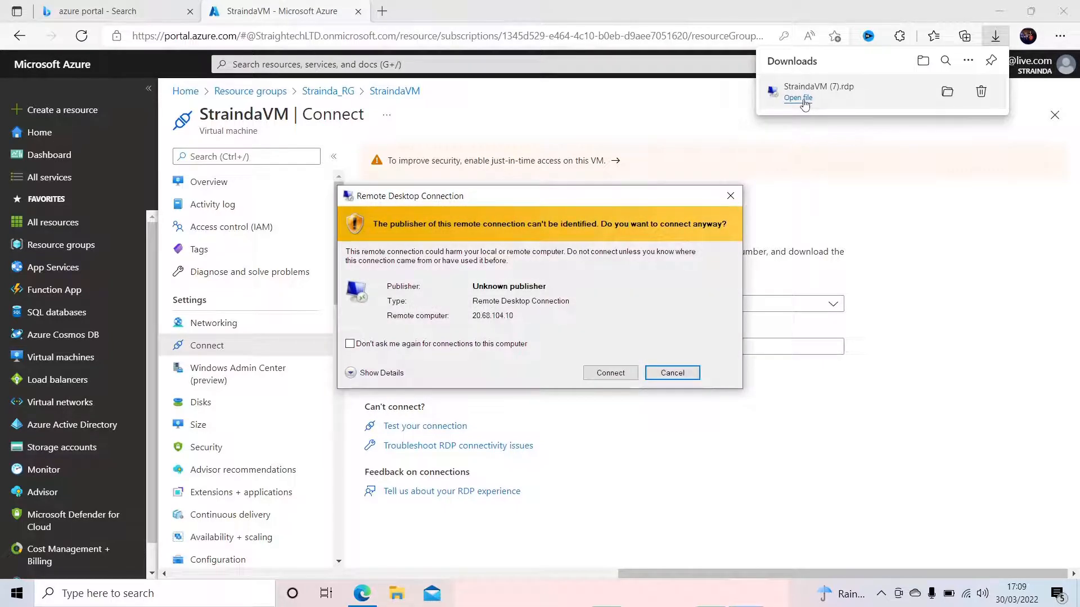
click(624, 372)
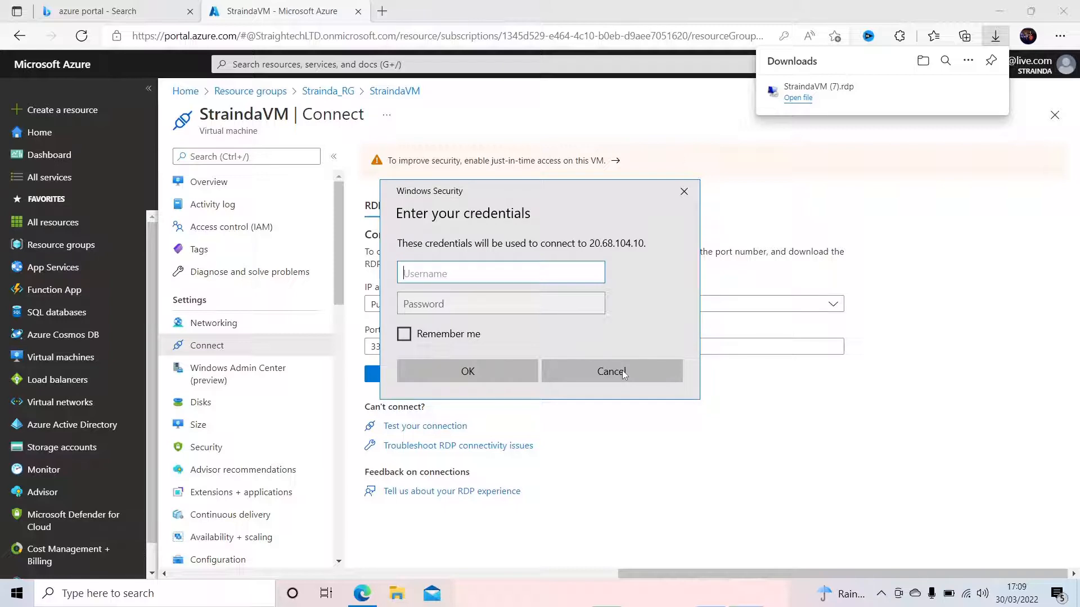
text(A)
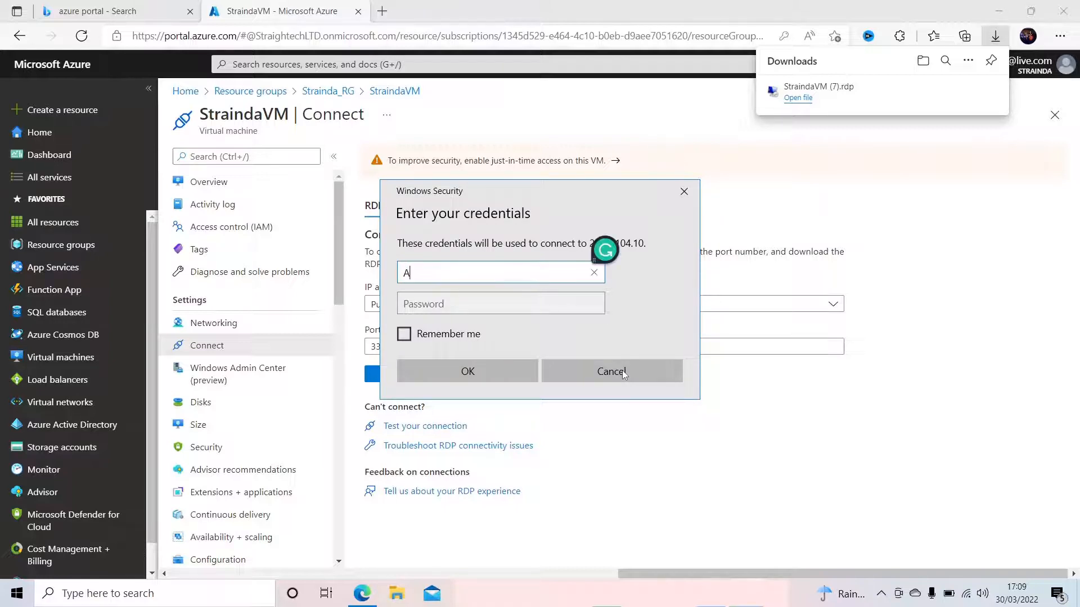
text(dmin01)
click(550, 304)
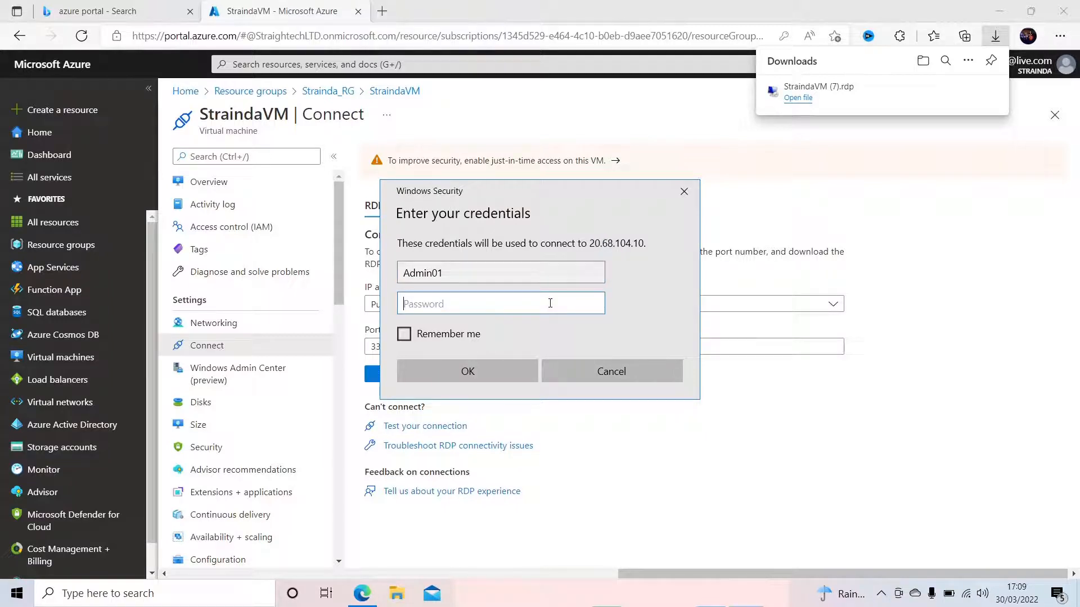
key(Caps_Lock)
text(•)
key(Caps_Lock)
text(•••••••••••••••)
click(516, 370)
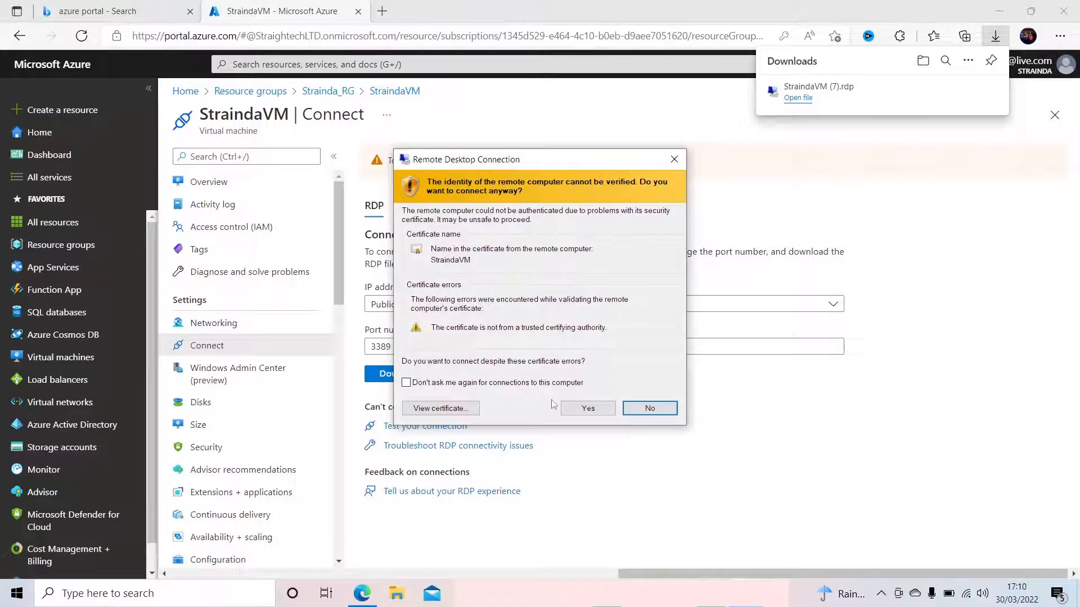
click(595, 415)
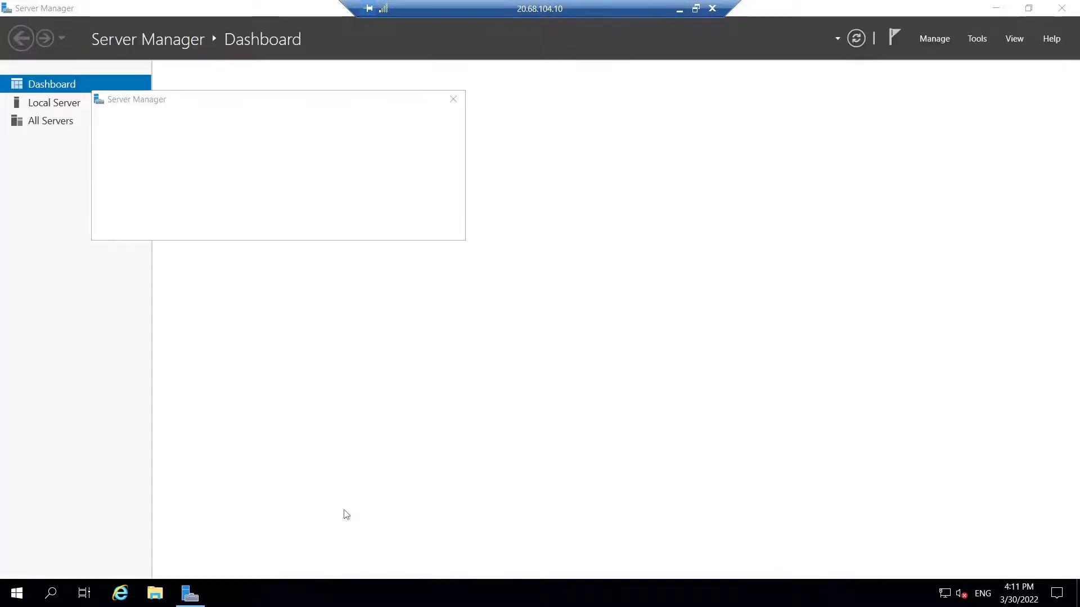
- Dismiss the Server Manager pop-up, examine the Local Server properties of StraindaVM, and minimize Server Manager
click(453, 100)
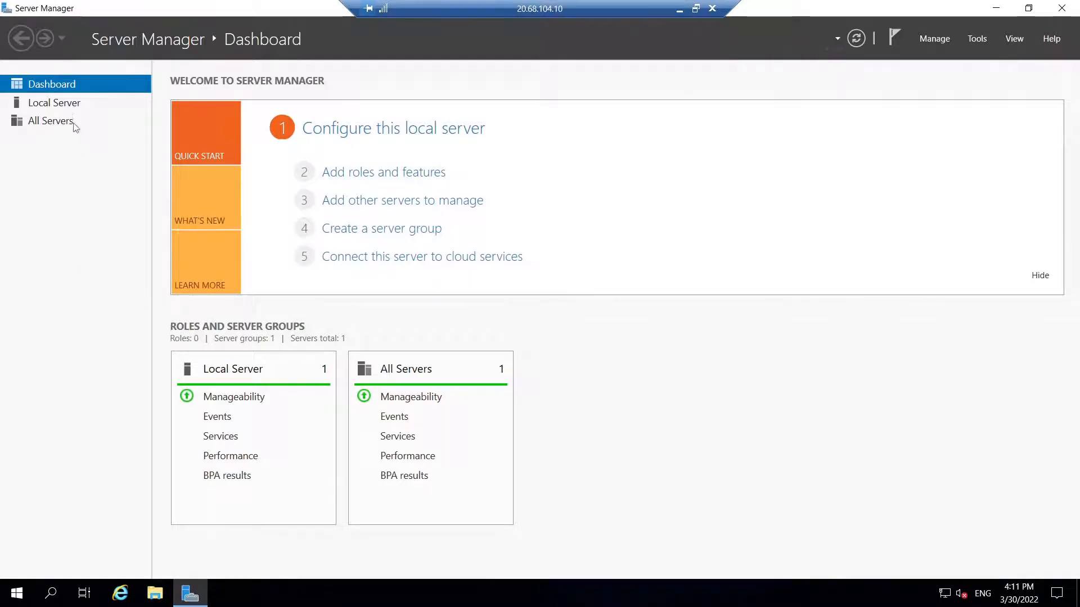
click(70, 107)
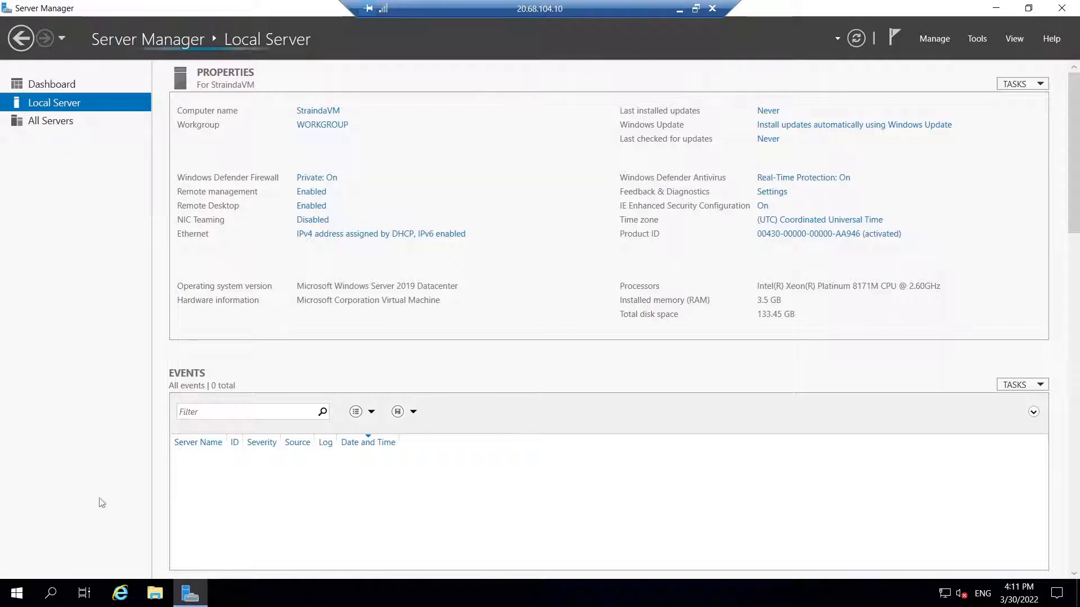
click(995, 8)
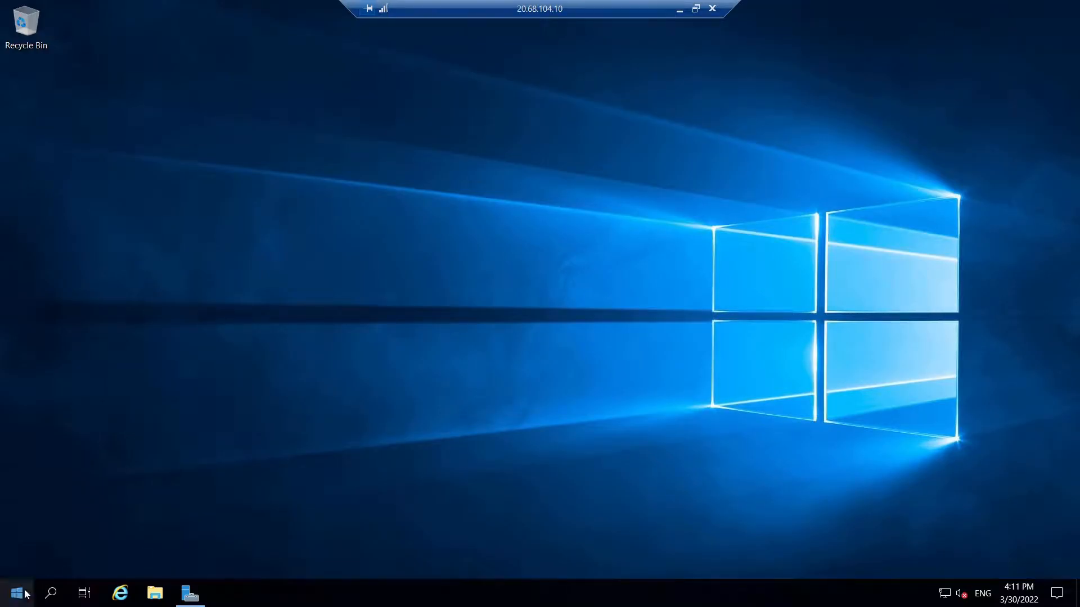
- Search for "thispc" on the remote server, view This PC's system properties, and close the System window
click(52, 595)
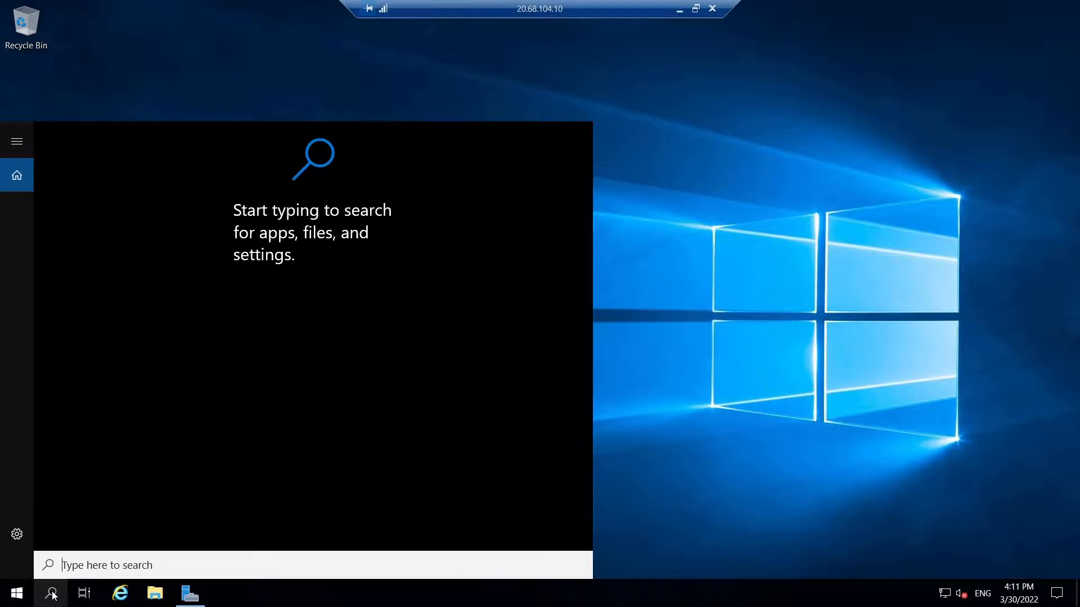
text(t)
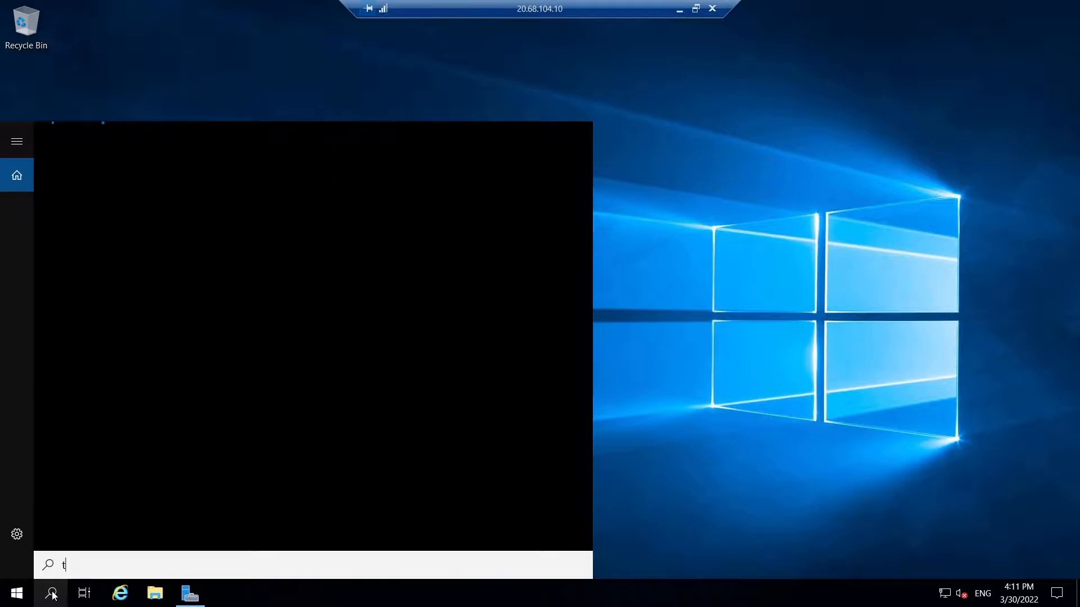
text(hispc)
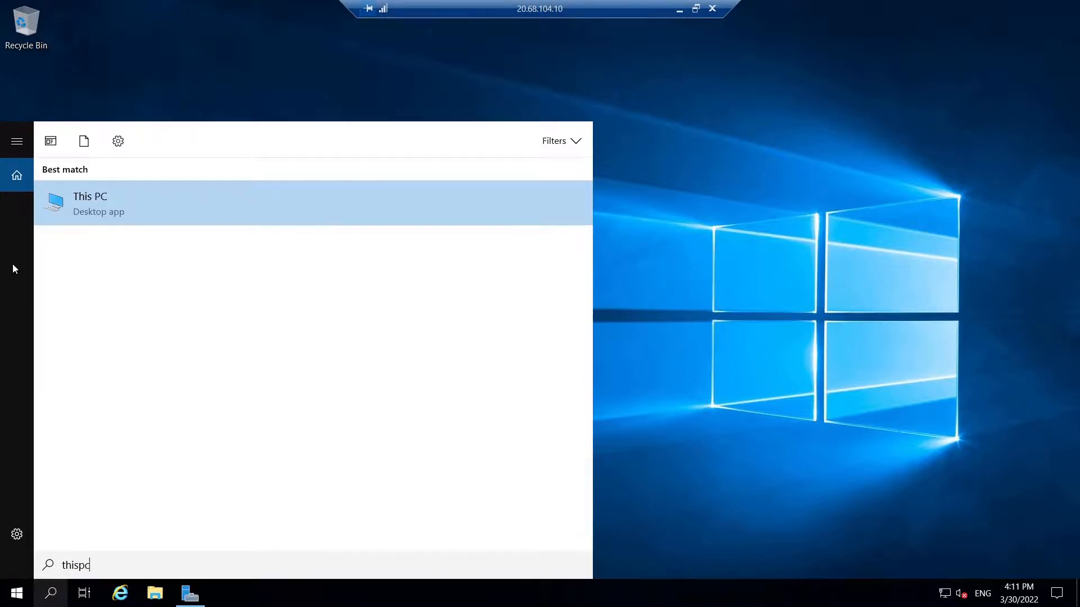
right_click(113, 212)
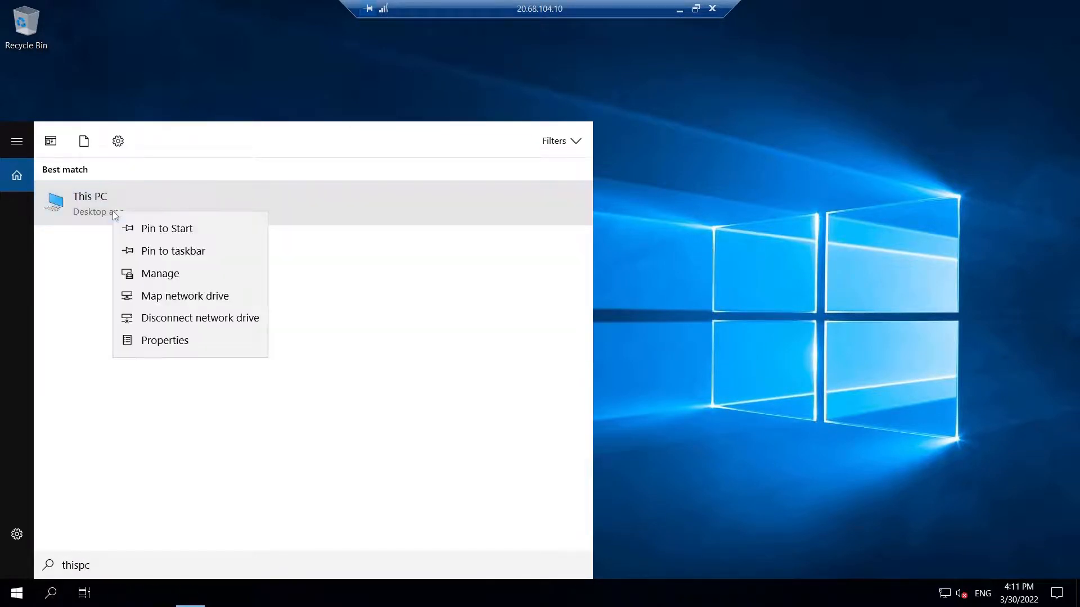
click(175, 343)
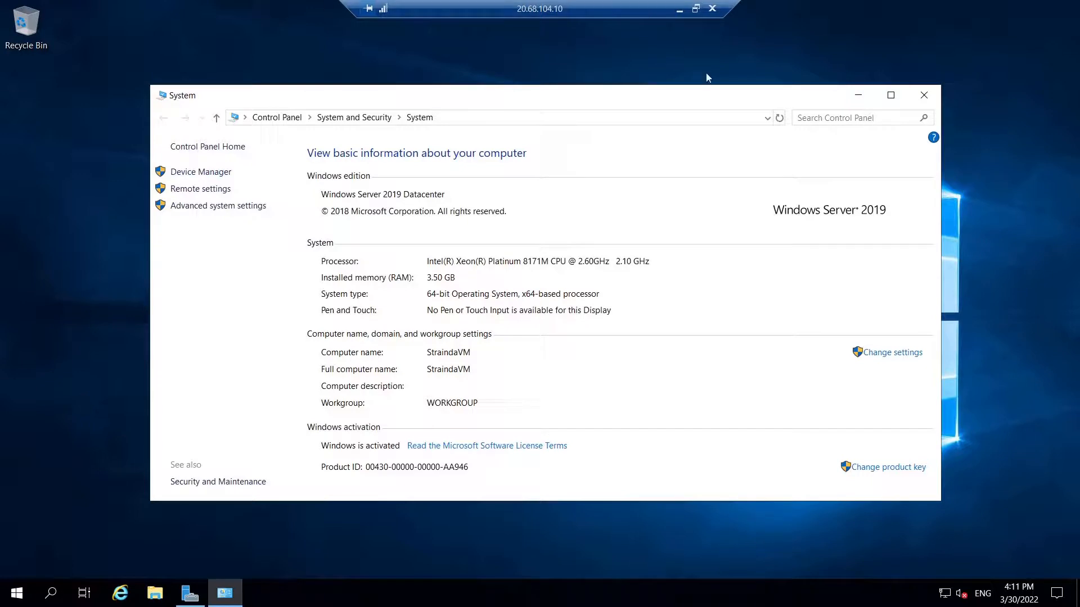
click(925, 97)
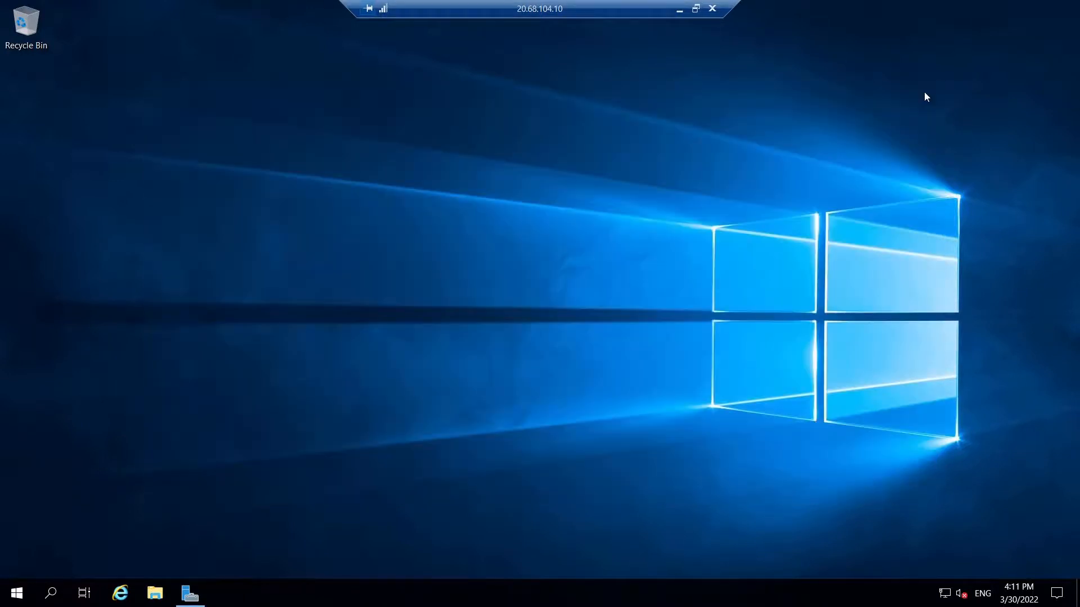
- Open Windows PowerShell on the remote server and run whoami to check the signed-in account
click(17, 594)
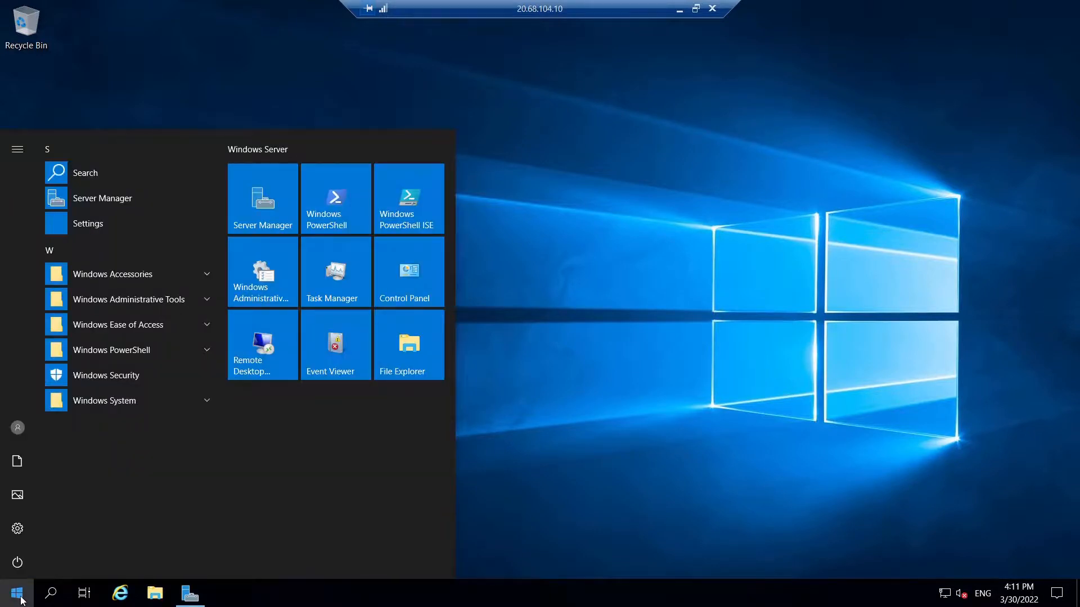
click(324, 207)
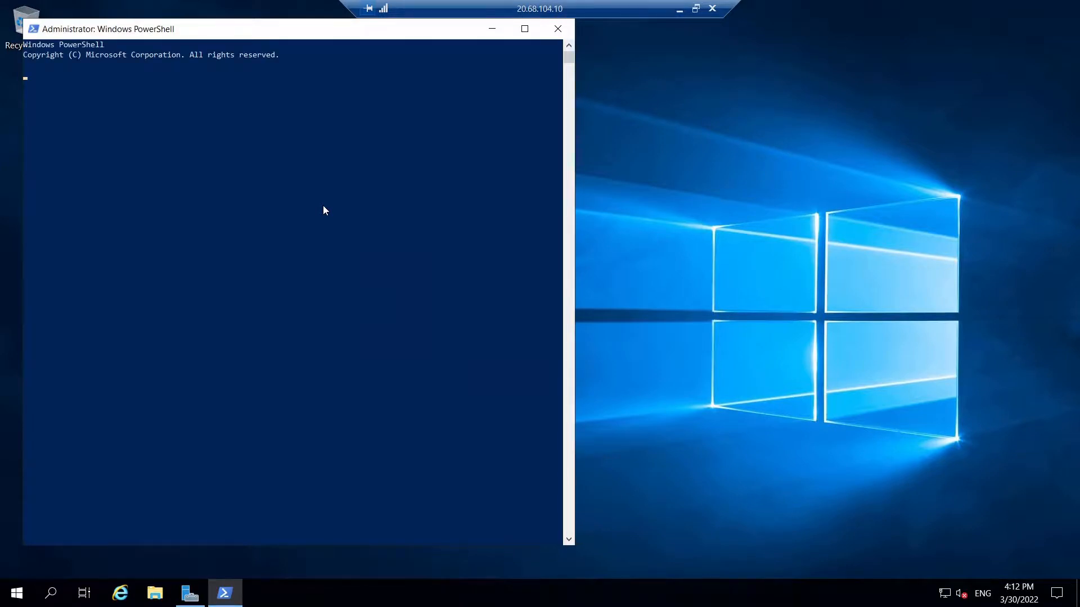
text(whoami)
key(Return)
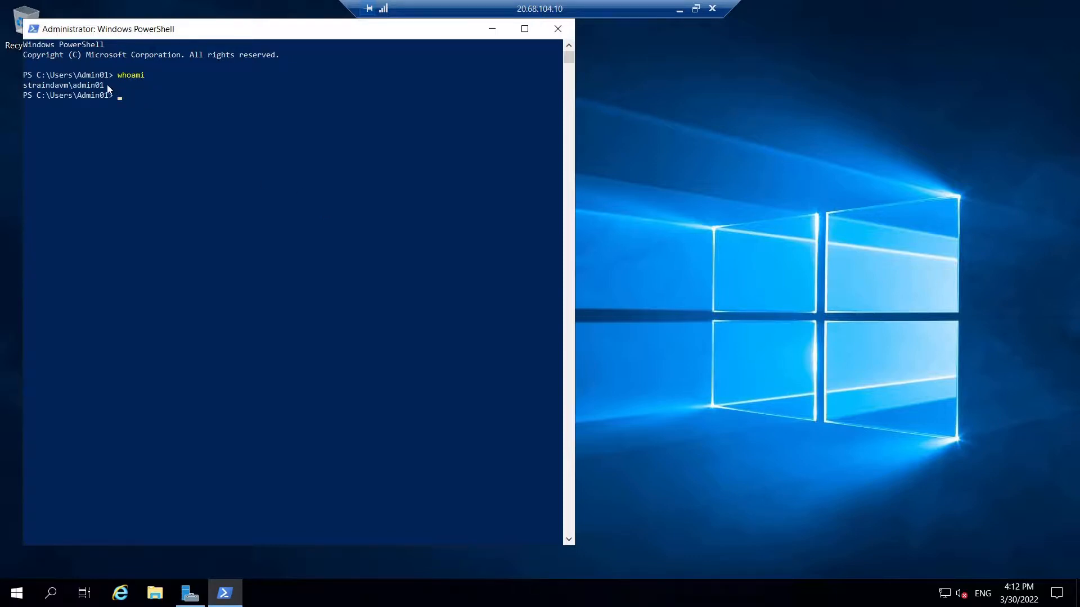
drag(109, 85, 24, 94)
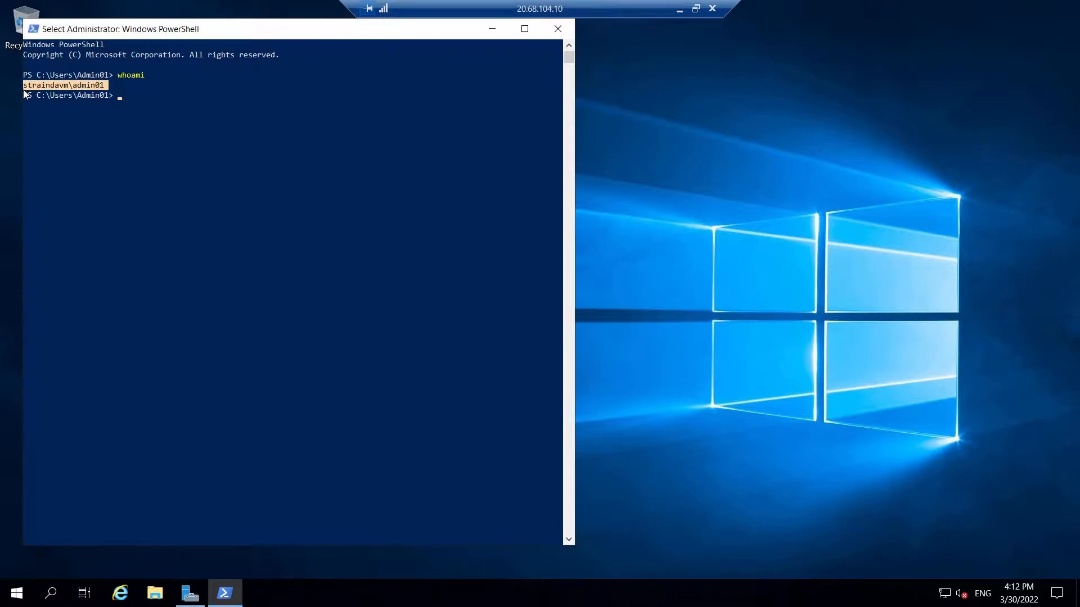
click(124, 99)
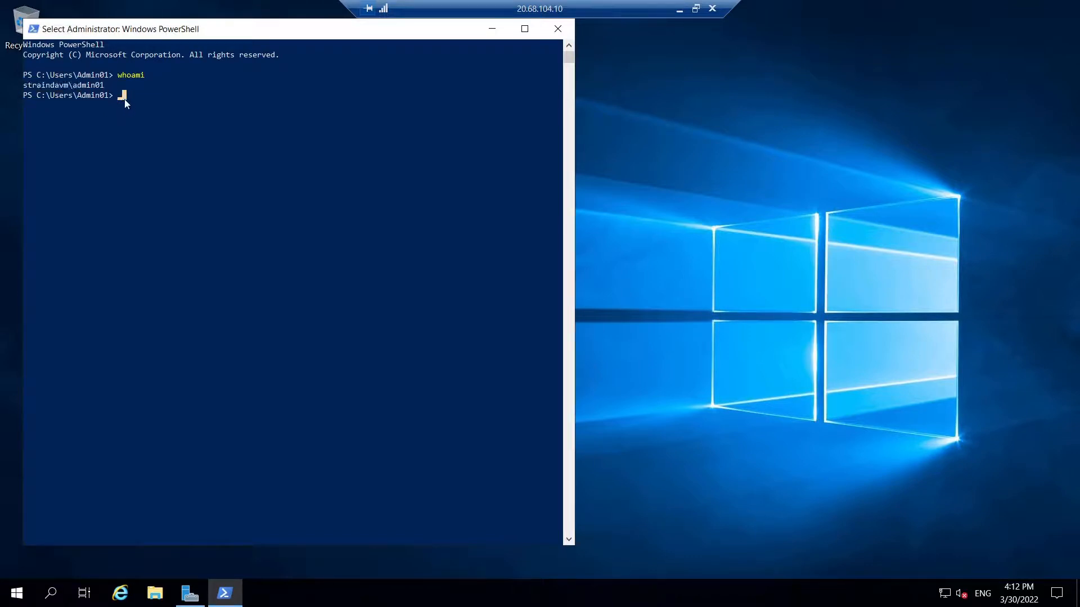
key(Escape)
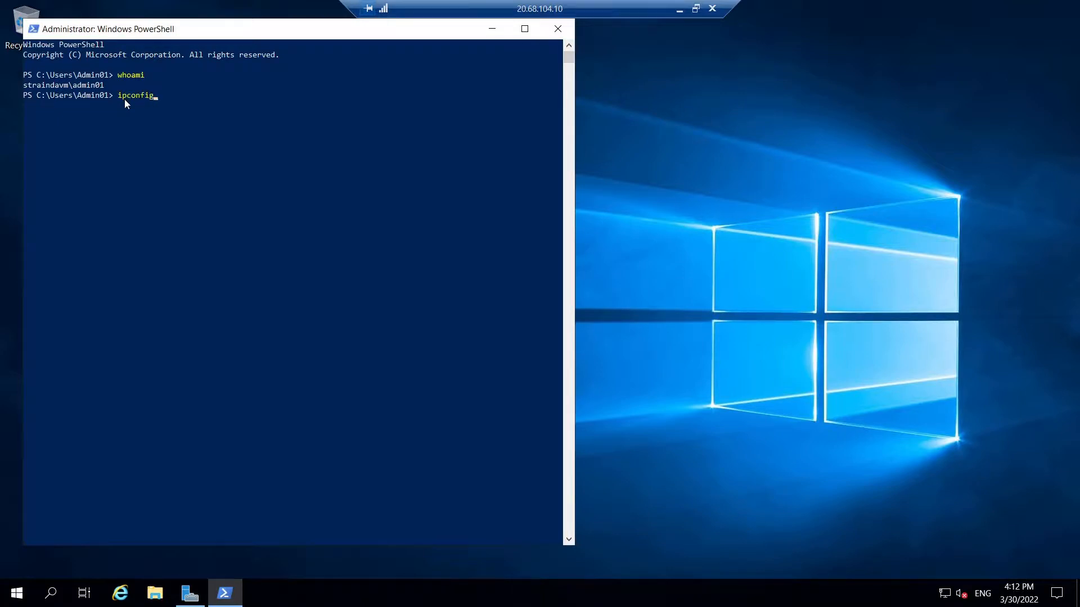
- Run ipconfig /all, examine the host name, node type and DHCP entries, and close PowerShell
text(ipconfig /all)
key(Return)
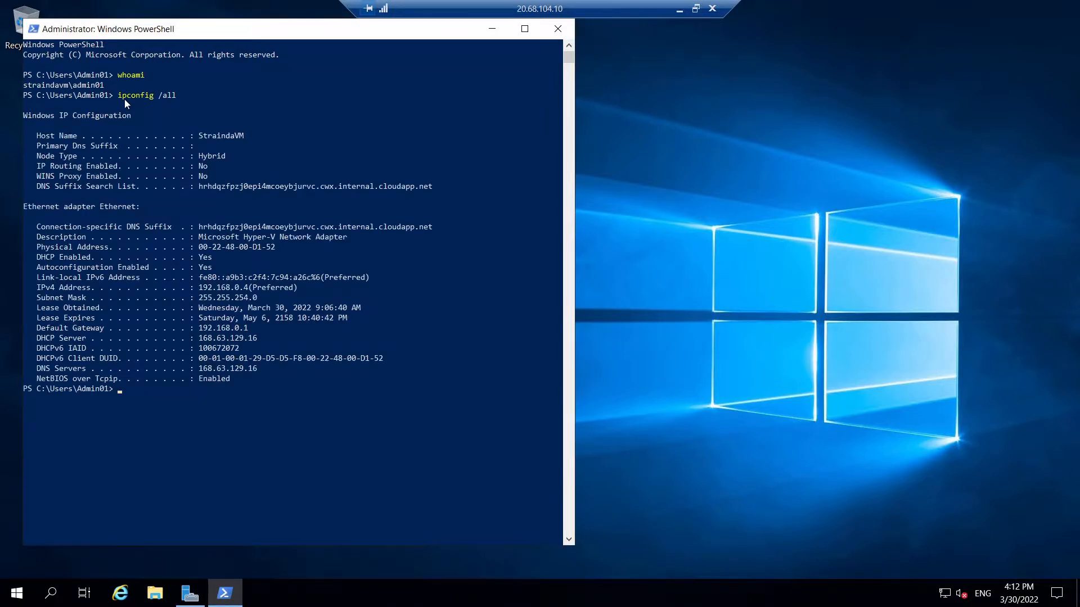
drag(35, 135, 248, 140)
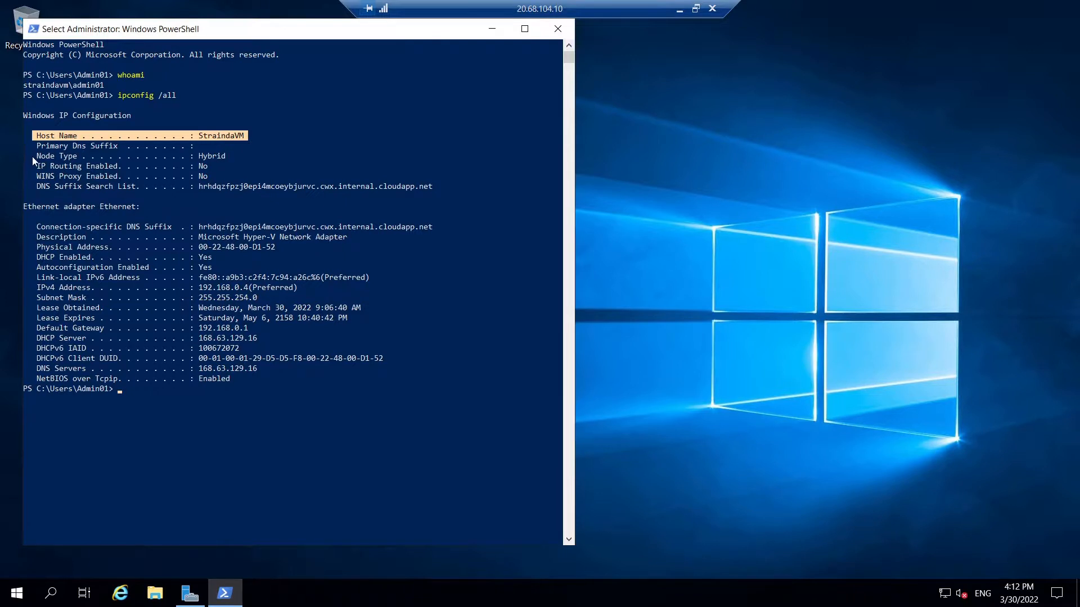
drag(33, 158, 226, 160)
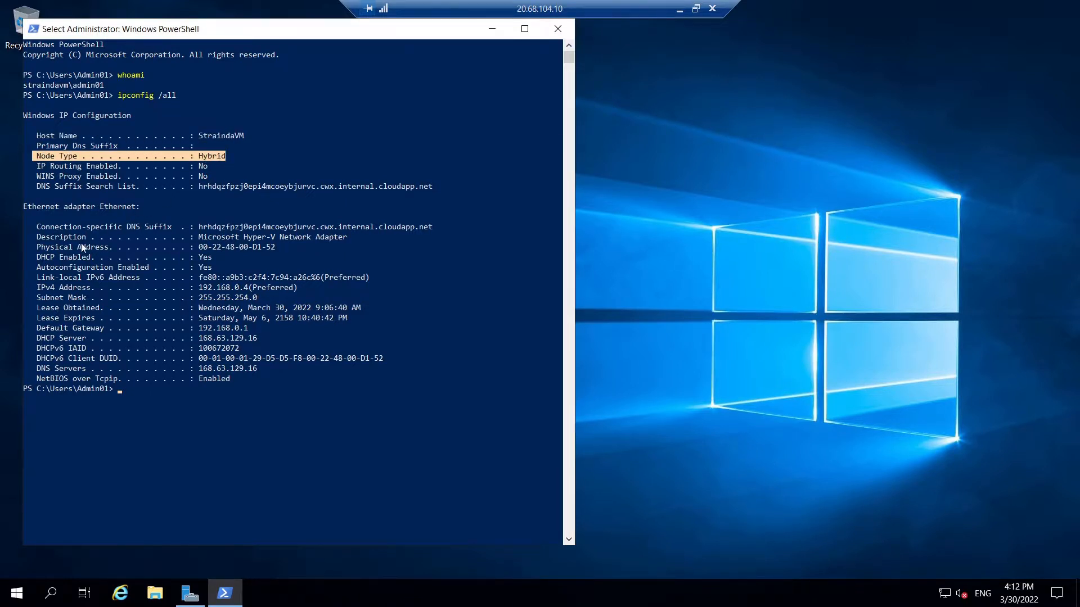
drag(32, 259, 216, 258)
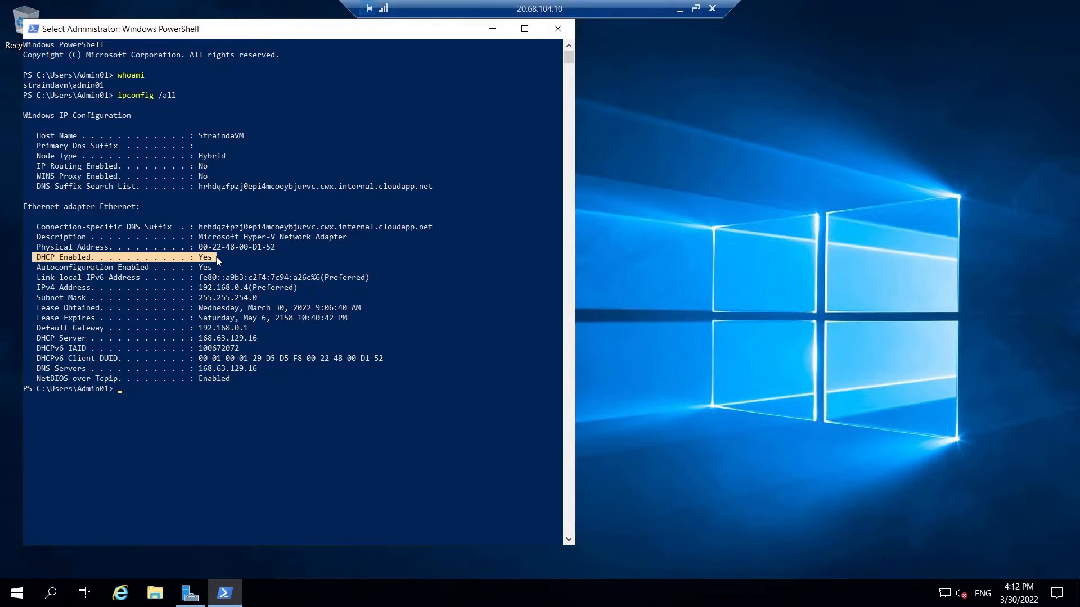
click(558, 28)
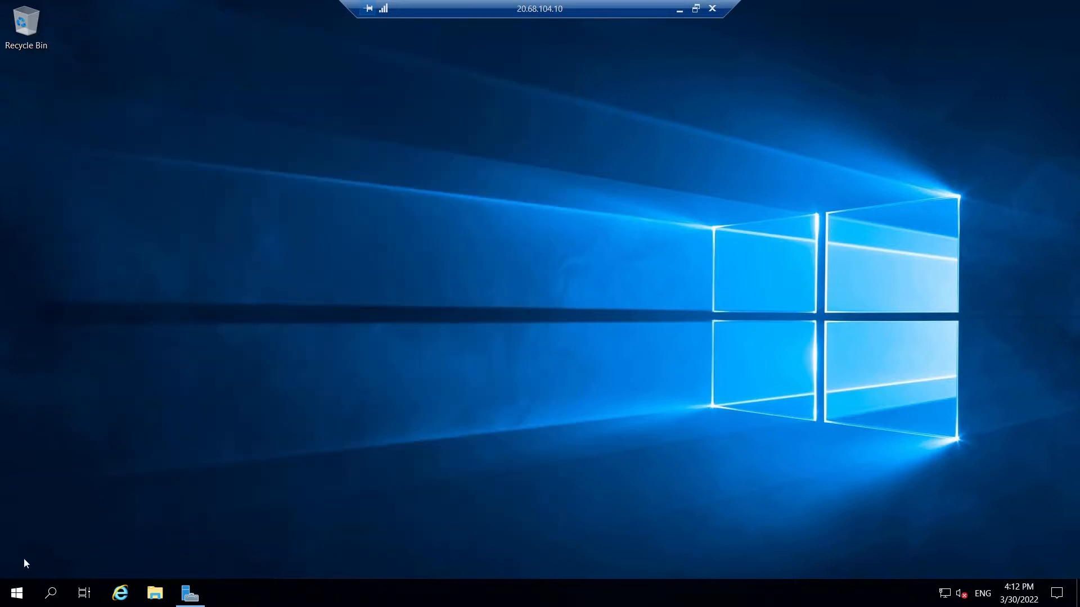